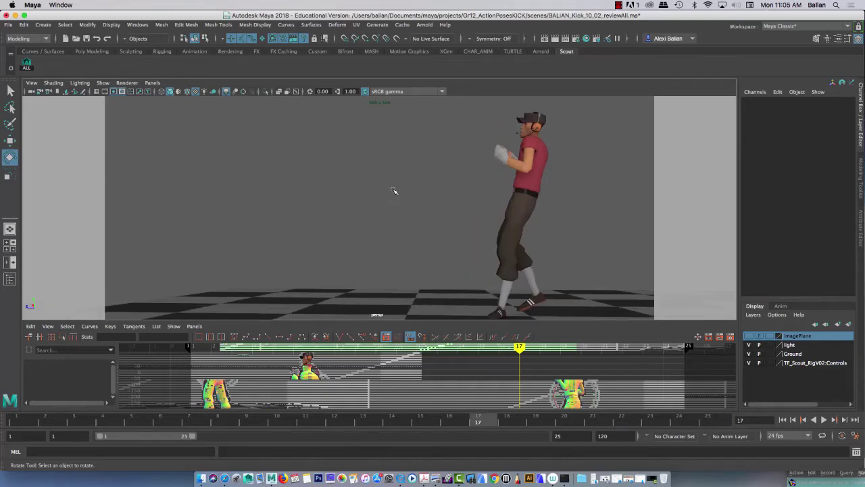
# - Turn on the display of NURBS curves in the perspective view so the rig controls can be selected
pyautogui.scroll(-2, 394, 191)
pyautogui.moveTo(355, 320); pyautogui.dragTo(354, 308)
pyautogui.click(102, 82)
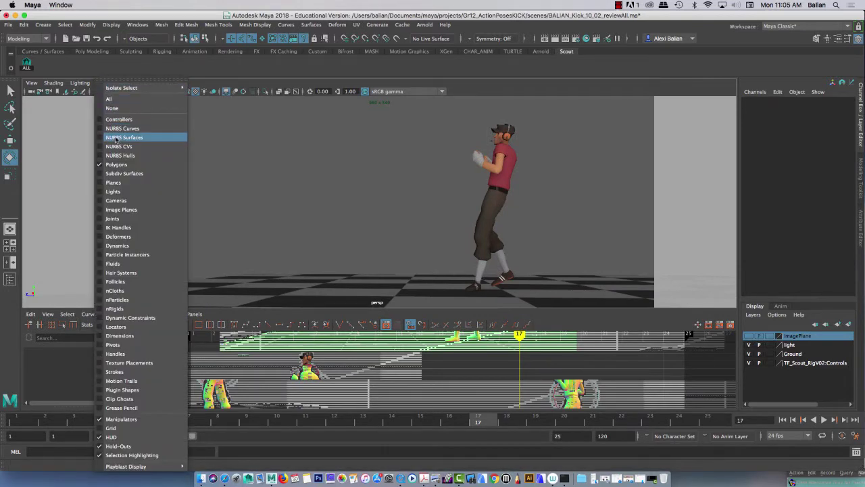
pyautogui.click(117, 128)
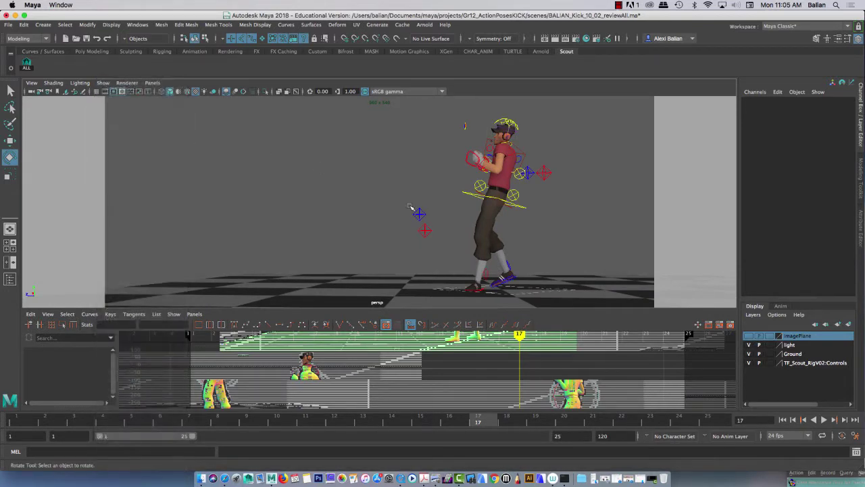
# - Select the centre-of-gravity control and examine its animation curves and the kick pose at frame 7
pyautogui.click(502, 200)
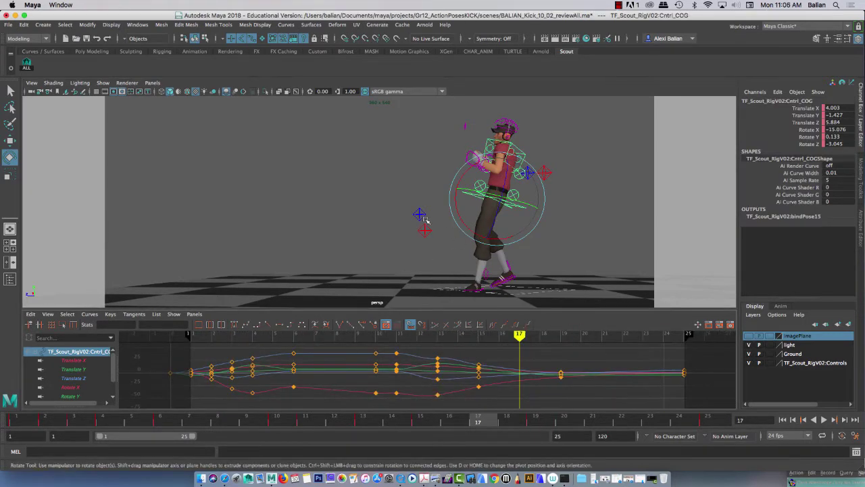
pyautogui.keyDown('alt'); pyautogui.moveTo(409, 215); pyautogui.dragTo(341, 292); pyautogui.keyUp('alt')
pyautogui.scroll(5, 329, 367)
pyautogui.scroll(-3, 330, 370)
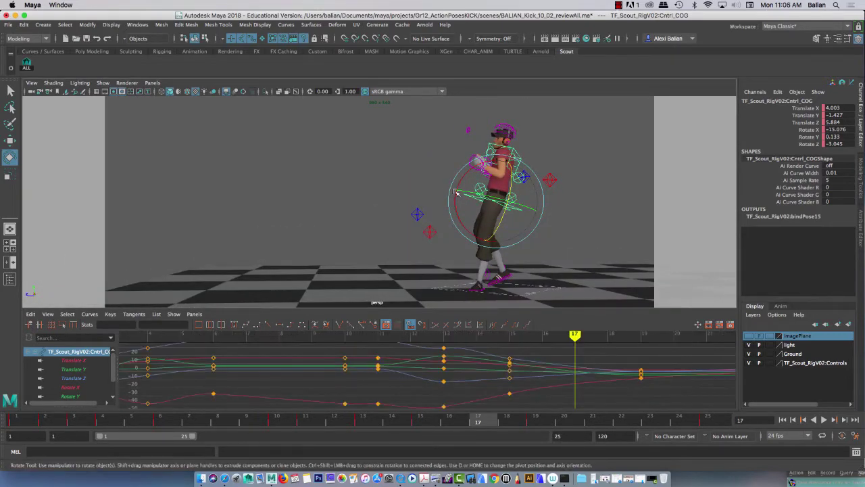
pyautogui.keyDown('alt'); pyautogui.moveTo(422, 184); pyautogui.dragTo(405, 187); pyautogui.keyUp('alt')
pyautogui.moveTo(150, 418)
pyautogui.mouseDown()
pyautogui.moveTo(27, 418)
pyautogui.moveTo(189, 416)
pyautogui.mouseUp()
pyautogui.keyDown('alt'); pyautogui.moveTo(343, 242); pyautogui.dragTo(397, 243); pyautogui.keyUp('alt')
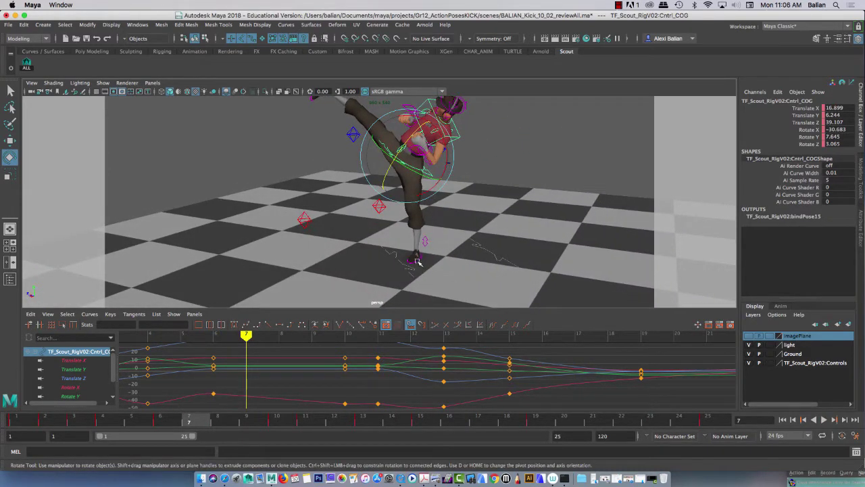
# - Isolate the left foot control's Rotate Y curve in the Graph Editor and review the kick motion through the timeline
pyautogui.click(417, 262)
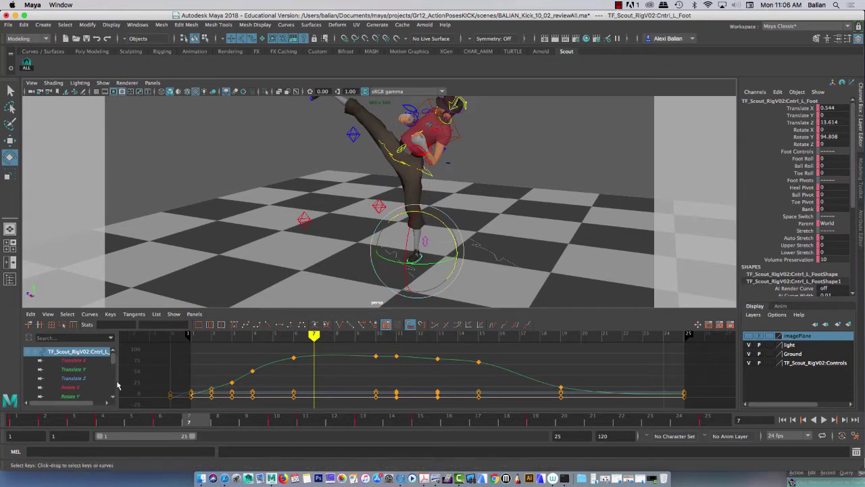
pyautogui.click(71, 396)
pyautogui.moveTo(177, 419); pyautogui.dragTo(443, 410)
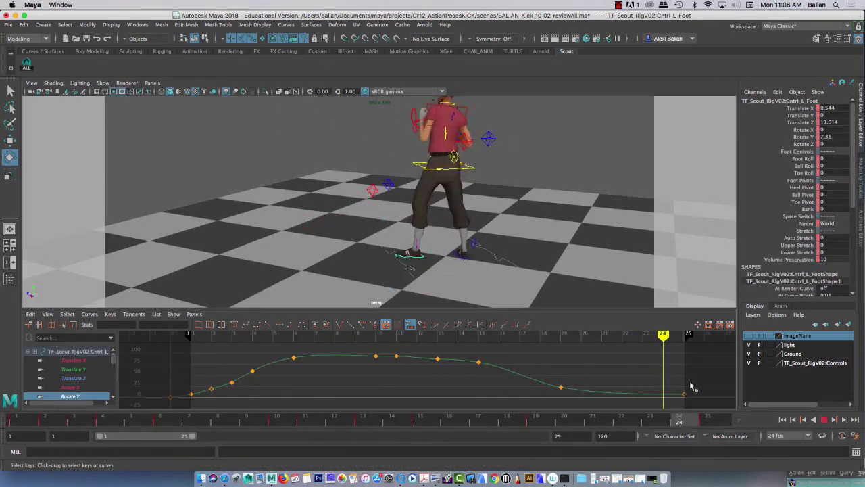
pyautogui.press('Escape')
# - Raise the left foot's Rotate Y keys at frames 10 and 11 by about 4, and select the key at frame 6
pyautogui.moveTo(370, 373); pyautogui.dragTo(402, 348)
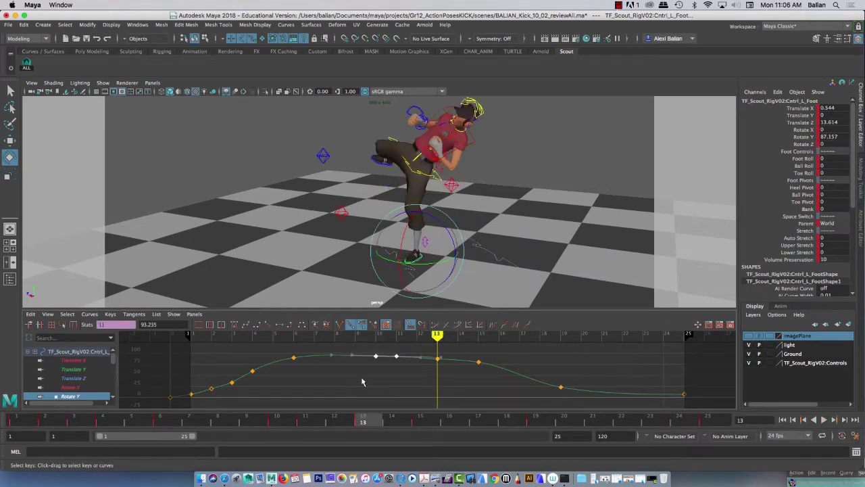
pyautogui.moveTo(362, 382); pyautogui.dragTo(366, 369, button='middle')
pyautogui.moveTo(284, 347); pyautogui.dragTo(301, 369)
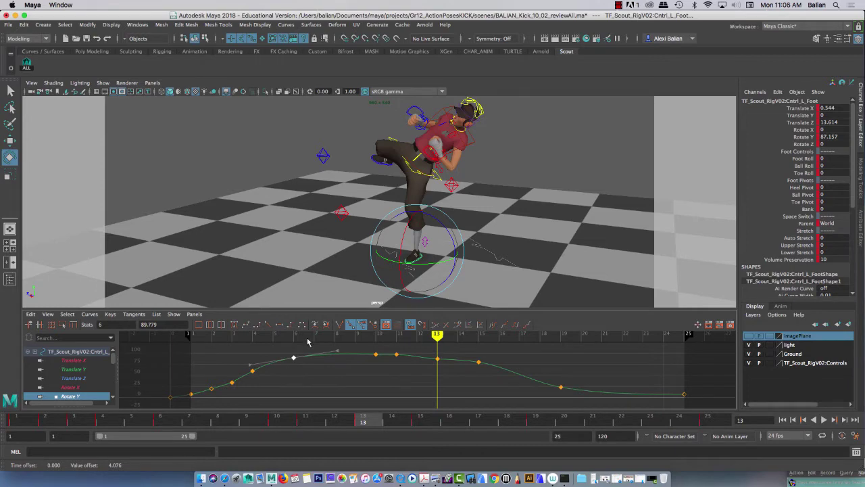
# - Select the left arm's pole vector control and enlarge the Graph Editor around its translation curves
pyautogui.keyDown('alt'); pyautogui.moveTo(372, 202); pyautogui.dragTo(376, 230); pyautogui.keyUp('alt')
pyautogui.click(525, 128)
pyautogui.click(525, 135)
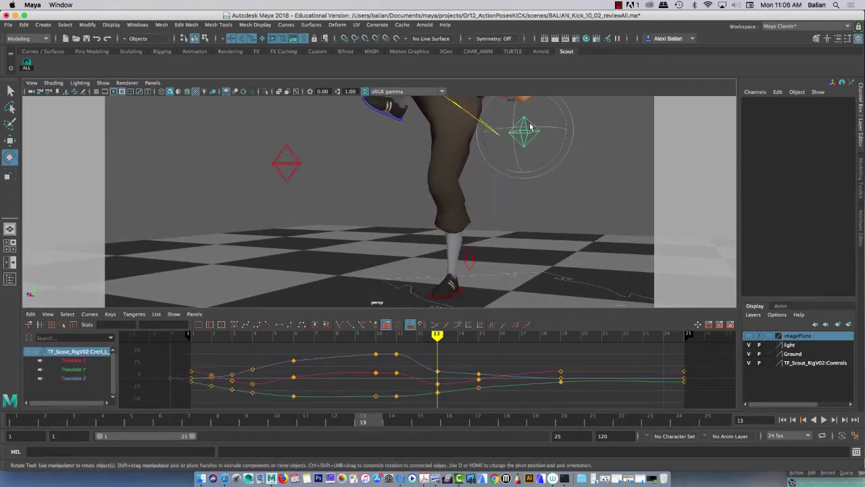
pyautogui.scroll(3, 288, 362)
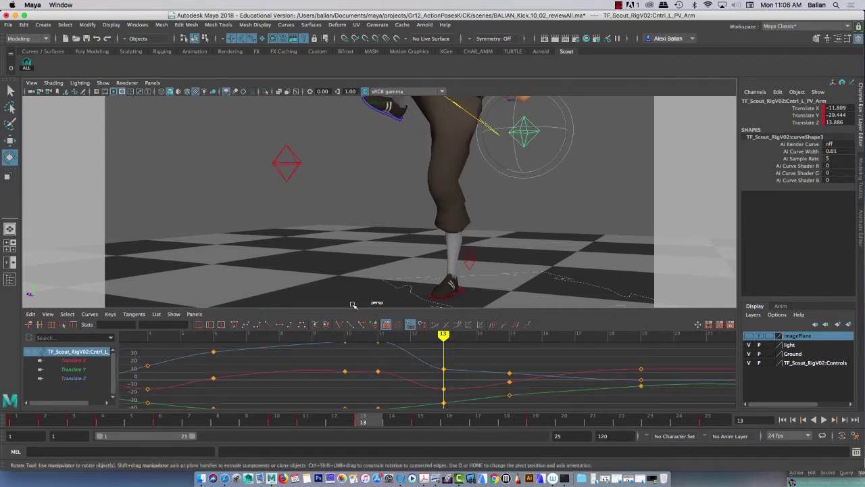
pyautogui.moveTo(350, 306); pyautogui.dragTo(345, 166)
# - Lower the left arm pole vector's Translate X key at frame 11 to about 9.66, and select the key at frame 10
pyautogui.moveTo(366, 271); pyautogui.dragTo(388, 308)
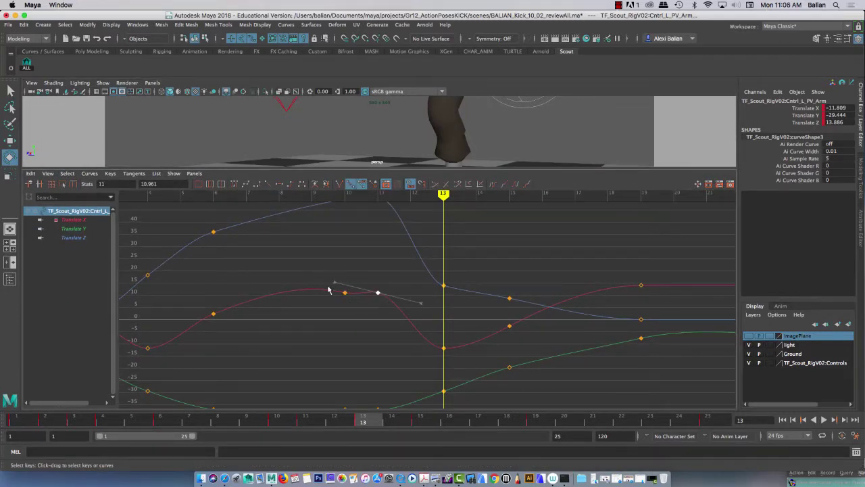
pyautogui.moveTo(323, 288); pyautogui.dragTo(349, 305)
pyautogui.moveTo(293, 267); pyautogui.dragTo(282, 272, button='middle')
pyautogui.moveTo(369, 279); pyautogui.dragTo(389, 308)
pyautogui.moveTo(392, 273); pyautogui.dragTo(390, 277, button='middle')
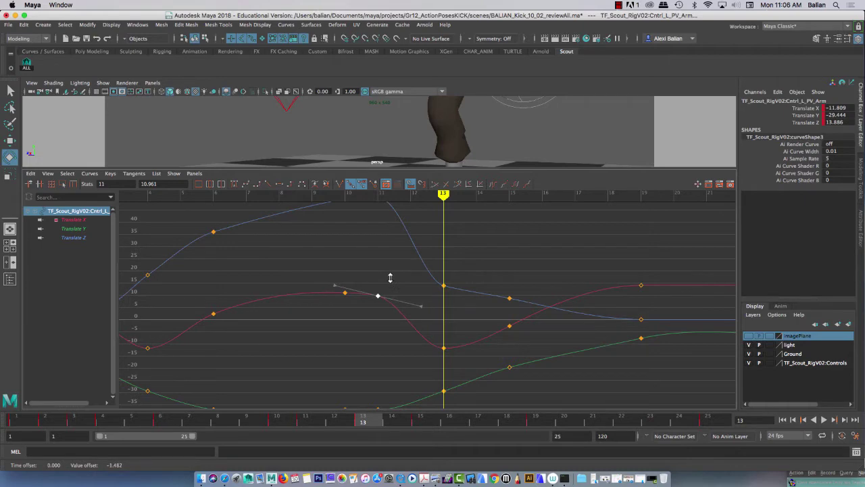
pyautogui.moveTo(394, 167); pyautogui.dragTo(332, 182)
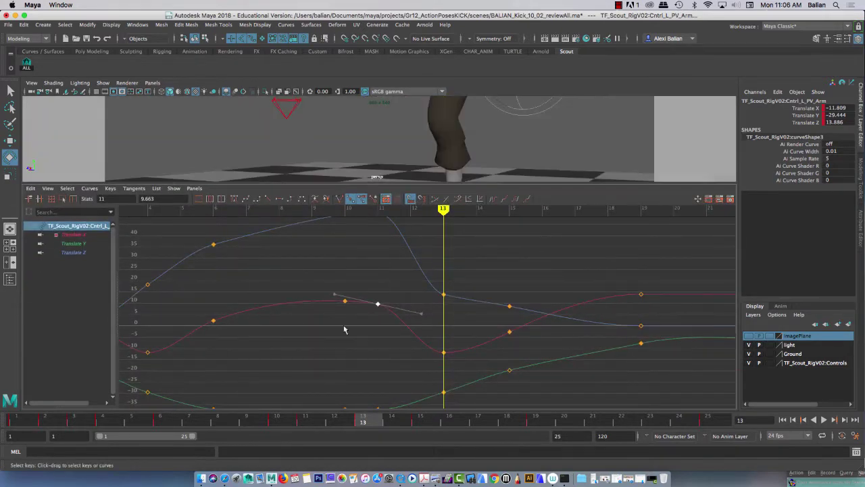
pyautogui.moveTo(274, 283); pyautogui.dragTo(350, 327)
# - Enlarge the perspective viewport and reframe it on the kicking character's torso, arms and legs
pyautogui.moveTo(354, 182); pyautogui.dragTo(364, 265)
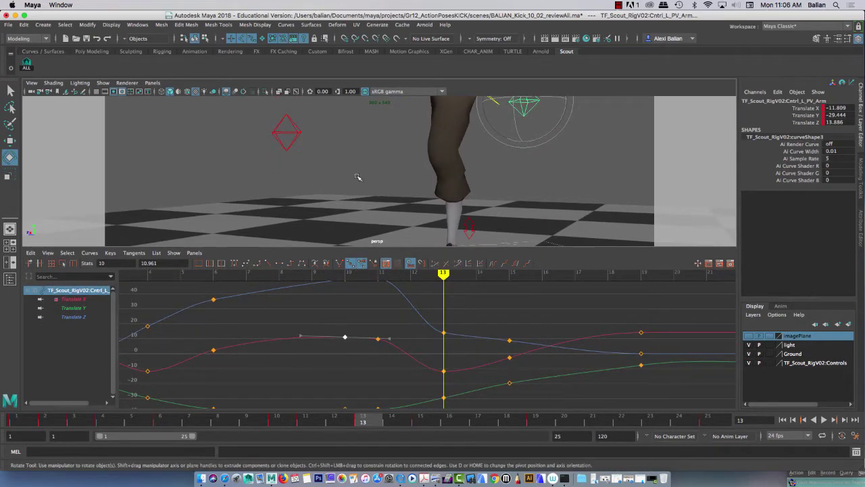
pyautogui.keyDown('alt'); pyautogui.moveTo(357, 177); pyautogui.dragTo(362, 233, button='right'); pyautogui.keyUp('alt')
pyautogui.moveTo(364, 245); pyautogui.dragTo(367, 303)
pyautogui.keyDown('alt'); pyautogui.moveTo(389, 176); pyautogui.dragTo(448, 144, button='right'); pyautogui.keyUp('alt')
pyautogui.keyDown('alt'); pyautogui.moveTo(448, 144); pyautogui.dragTo(210, 117); pyautogui.keyUp('alt')
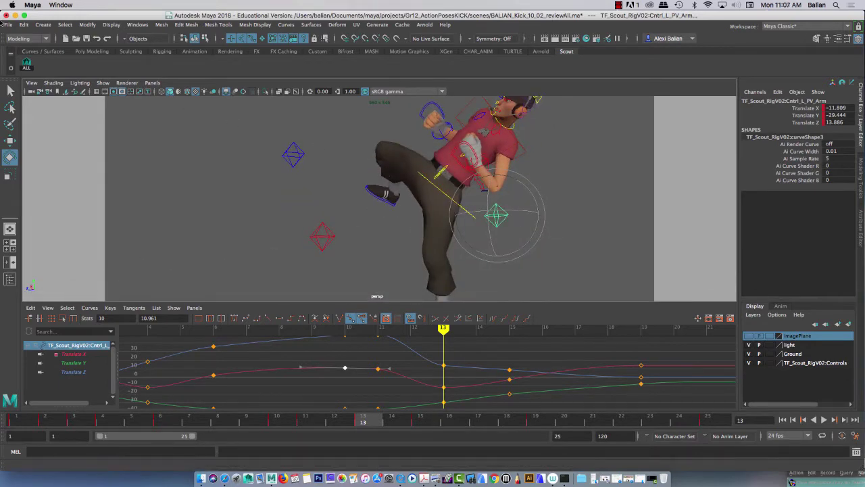
pyautogui.click(37, 6)
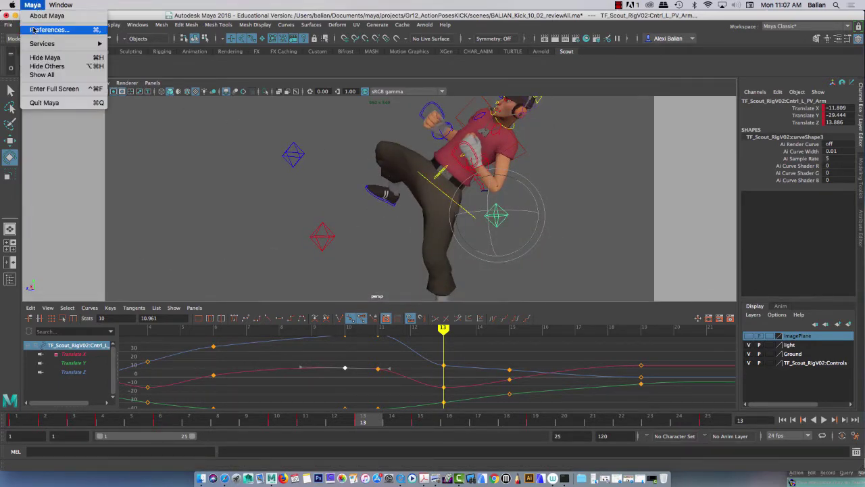
pyautogui.click(41, 29)
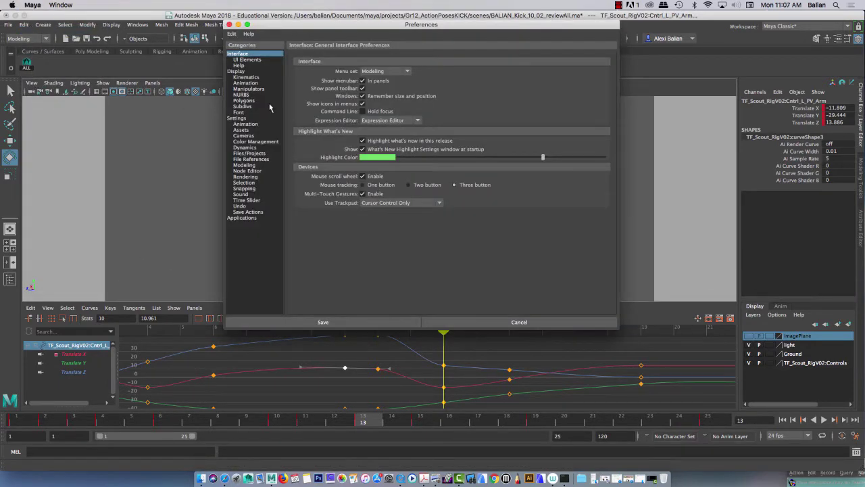
pyautogui.click(235, 72)
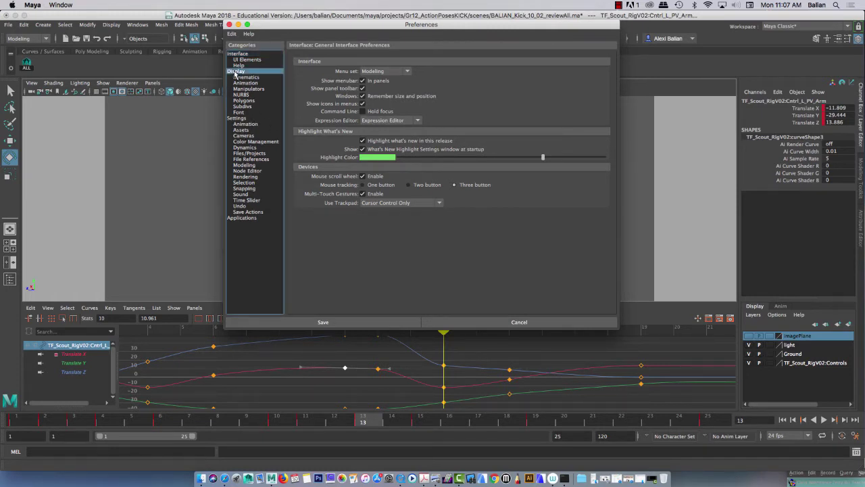
pyautogui.click(228, 25)
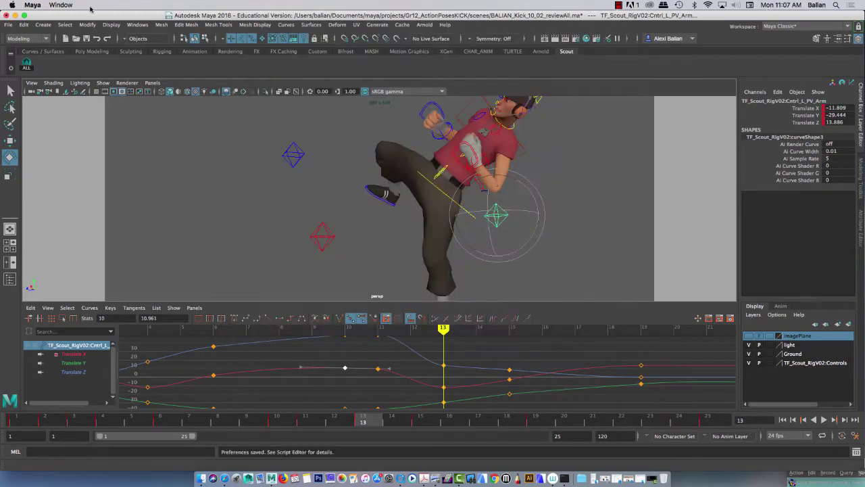
pyautogui.click(32, 4)
pyautogui.click(49, 30)
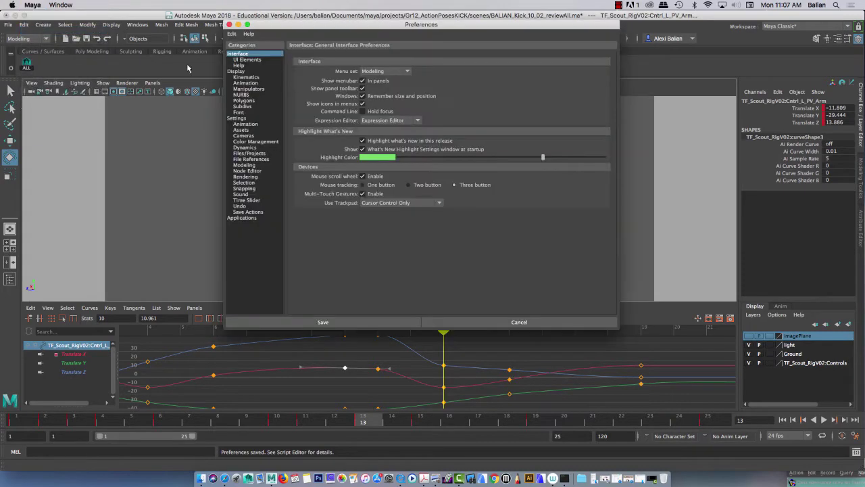
pyautogui.click(229, 24)
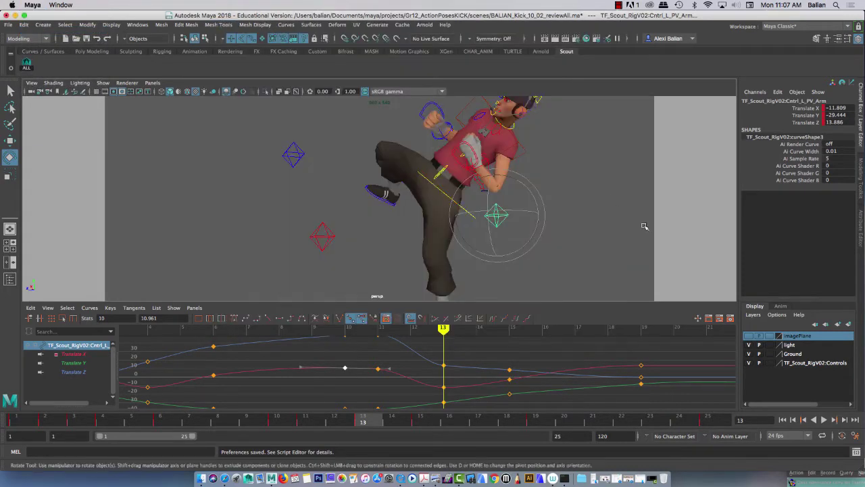
# - Set the Viewport 2.0 rendering engine to OpenGL - Legacy in the Display preferences and save the preferences
pyautogui.click(853, 437)
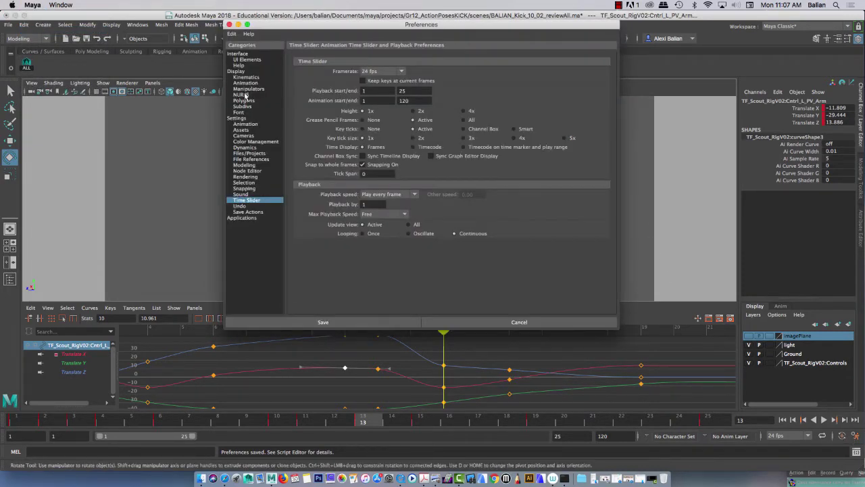
pyautogui.click(237, 71)
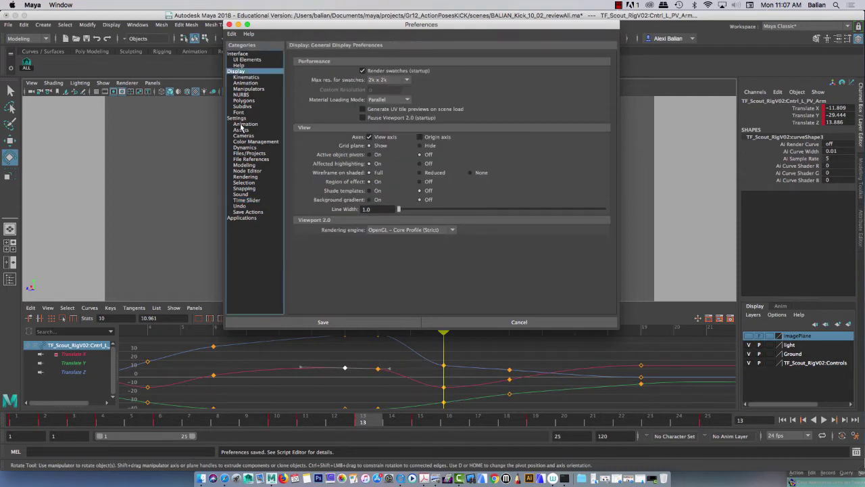
pyautogui.click(243, 124)
pyautogui.click(238, 72)
pyautogui.click(251, 125)
pyautogui.click(238, 72)
pyautogui.click(400, 230)
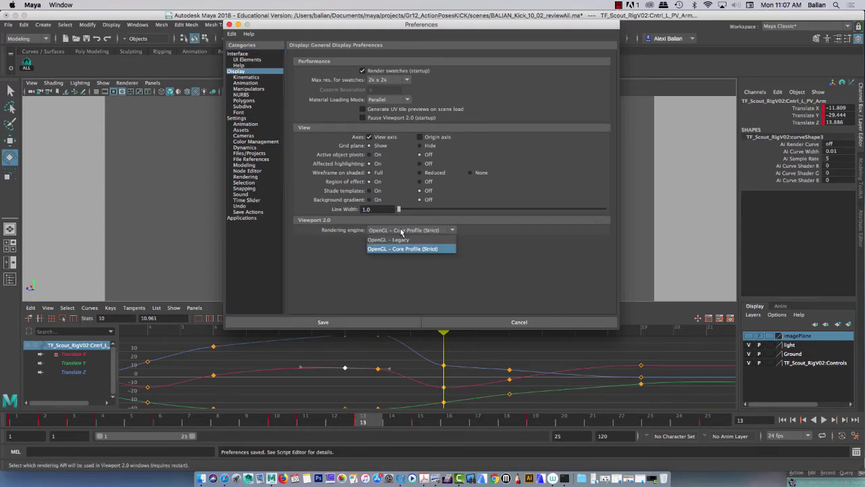
pyautogui.click(398, 240)
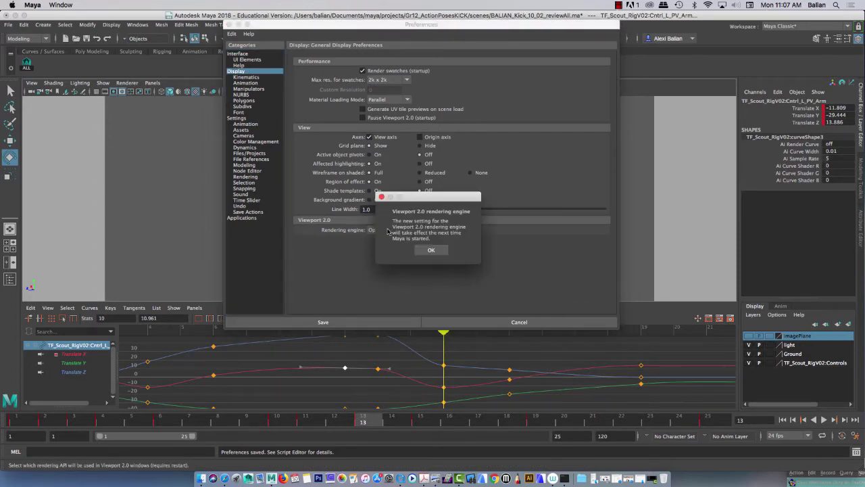
pyautogui.click(431, 250)
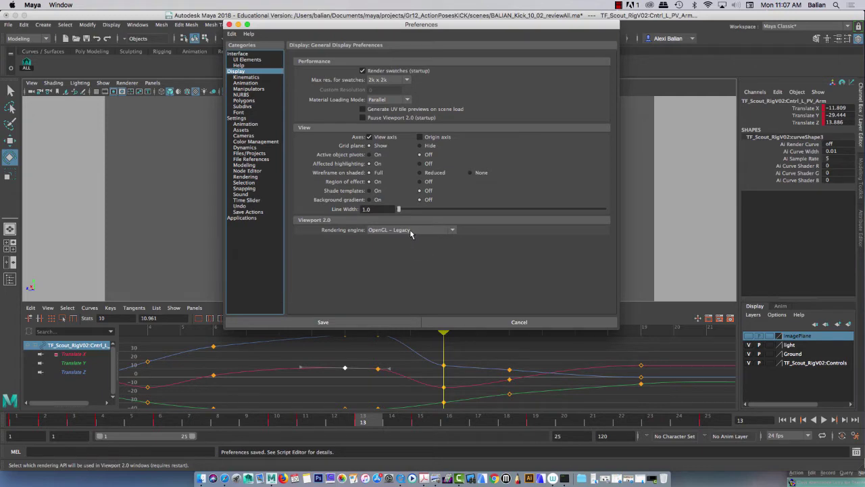
pyautogui.click(324, 322)
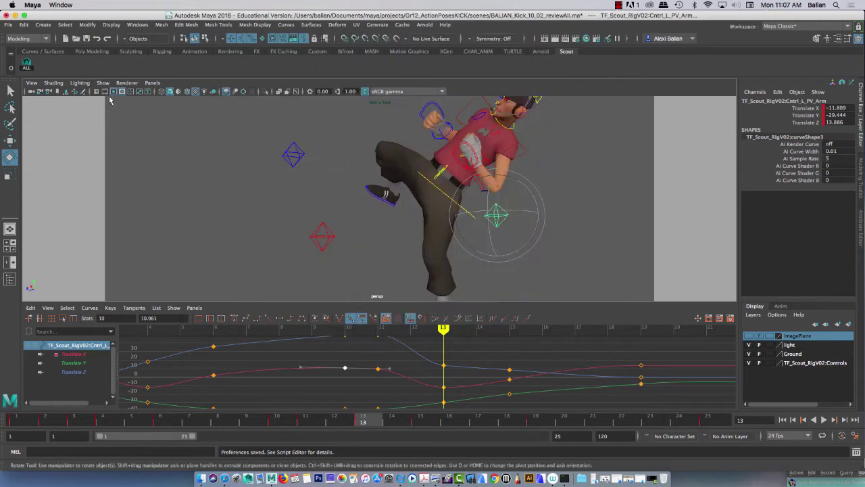
# - Set the Graph Editor UI to Classic in the Animation preferences and save the preferences
pyautogui.click(33, 4)
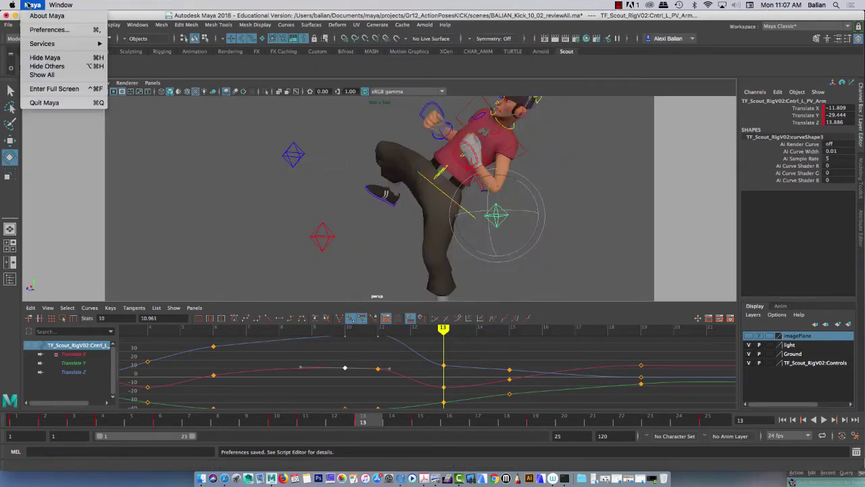
pyautogui.click(50, 29)
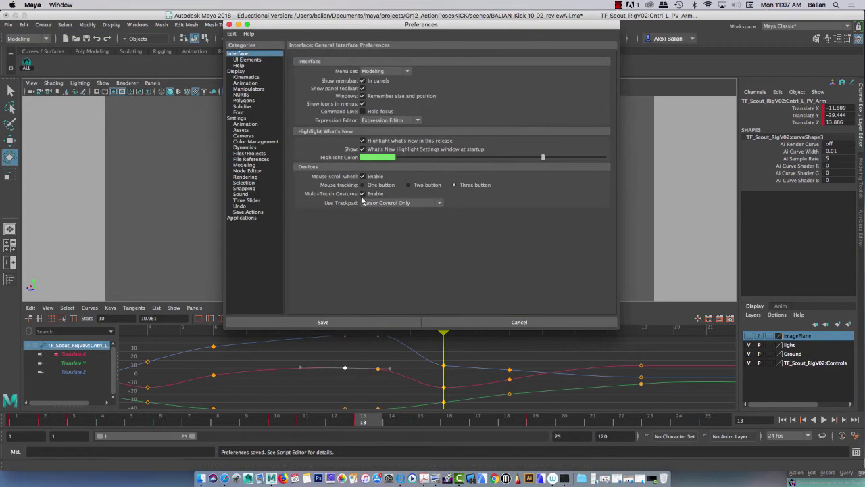
pyautogui.click(235, 71)
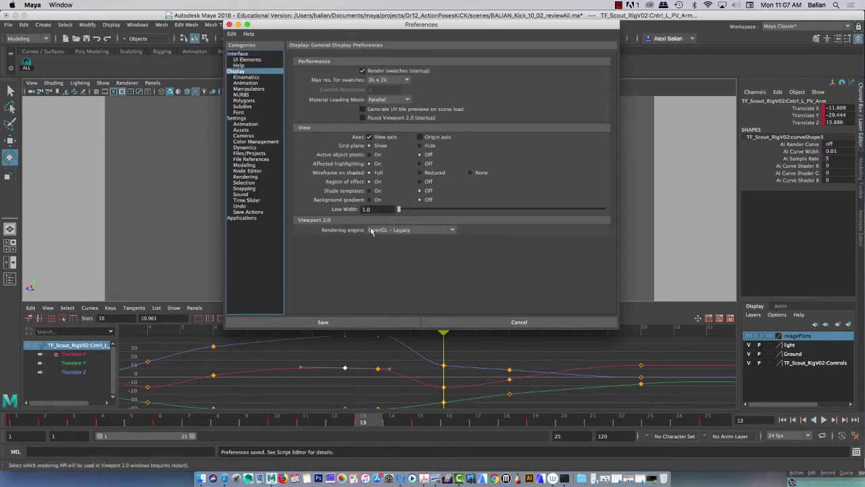
pyautogui.click(245, 123)
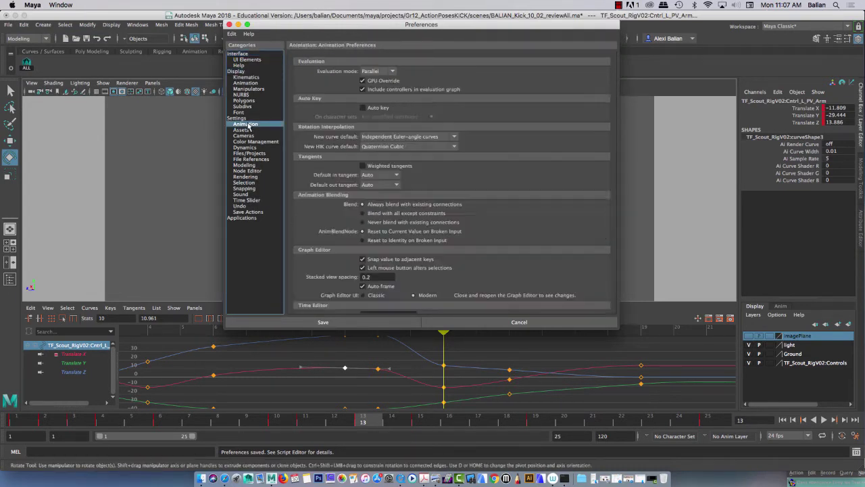
pyautogui.scroll(-5, 413, 254)
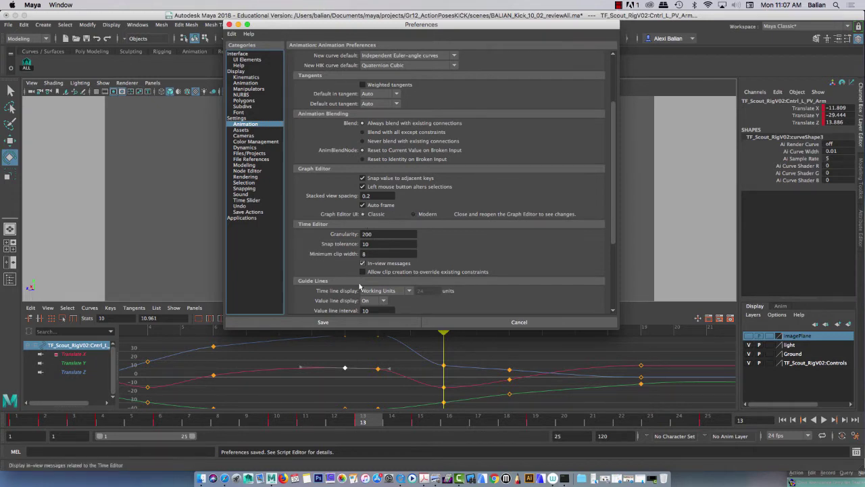
pyautogui.click(340, 322)
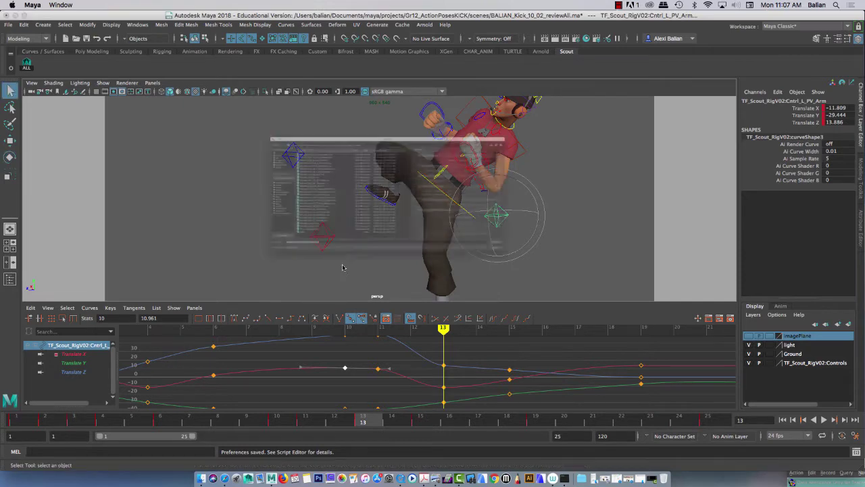
# - Save the scene as a new version, changing the end of the file name to Kick_10_03_Ge
pyautogui.press('super+shift+s')
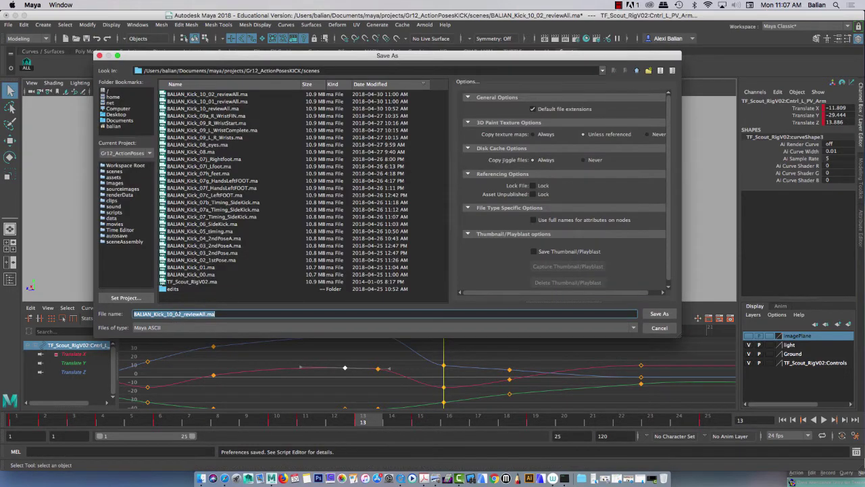
pyautogui.click(165, 313)
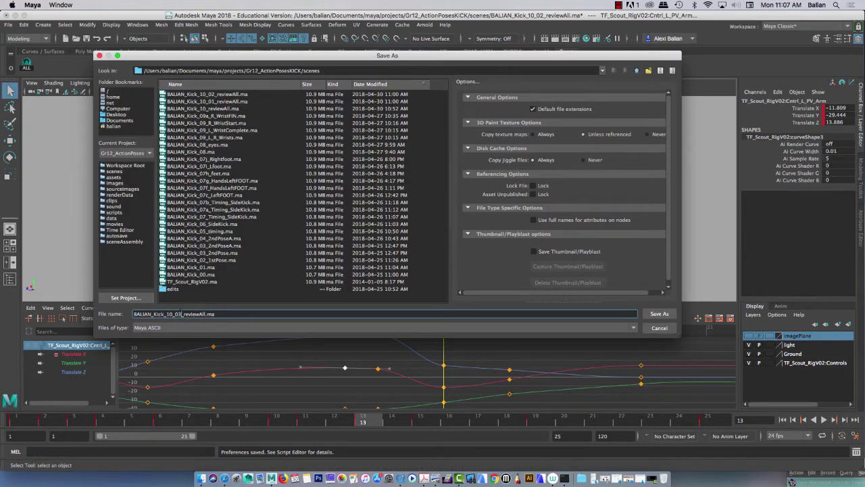
pyautogui.moveTo(185, 313); pyautogui.dragTo(211, 313)
pyautogui.press('BackSpace')
pyautogui.press('Return')
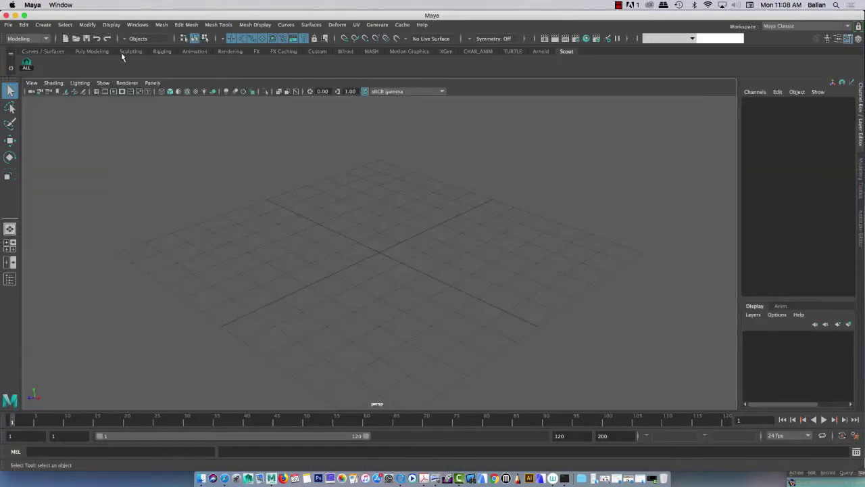
# - Dismiss the What's New Highlight Settings window
pyautogui.click(9, 24)
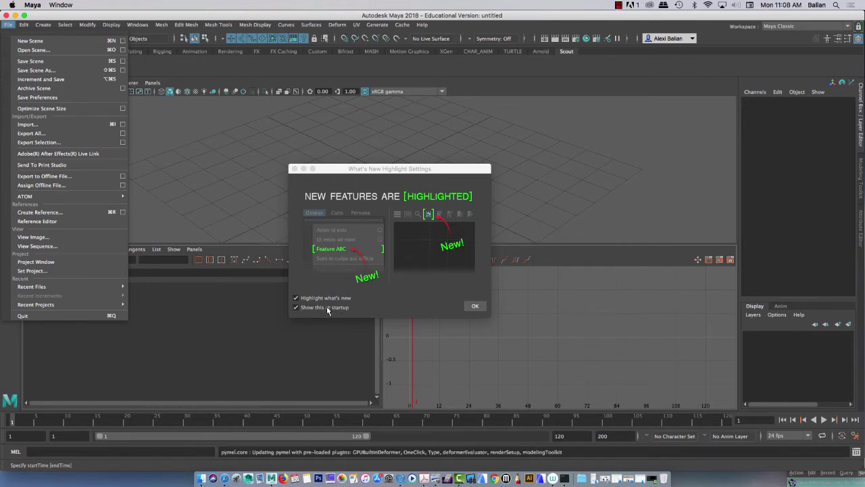
pyautogui.click(301, 311)
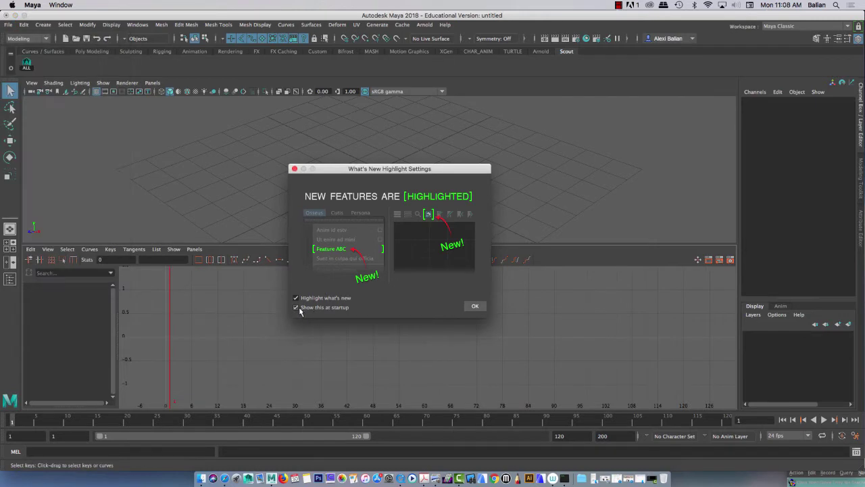
pyautogui.click(476, 305)
# - Open the Kick_10_03_Ge scene from the Gr12_ActionPosesKICK project's scenes folder, with the files sorted by date modified
pyautogui.click(43, 24)
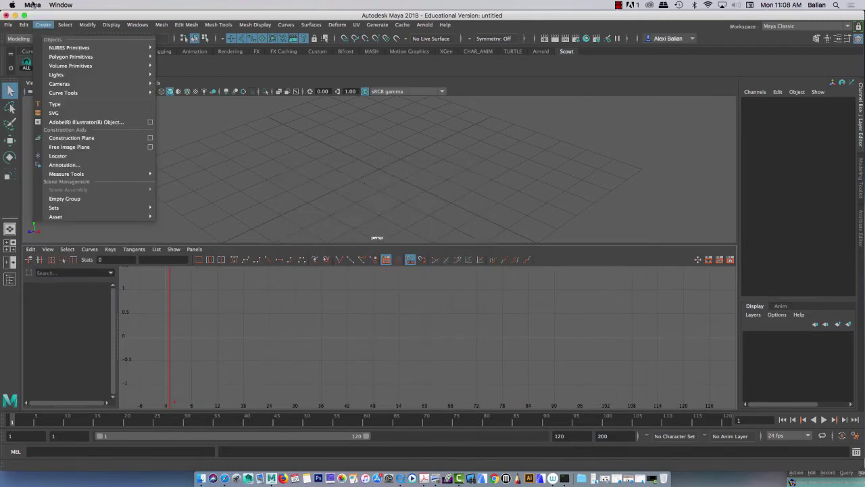
pyautogui.moveTo(4, 25)
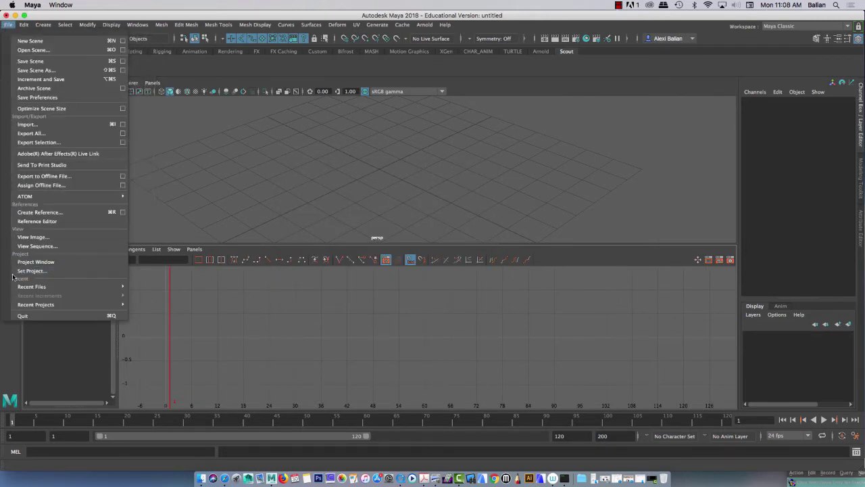
pyautogui.moveTo(34, 307)
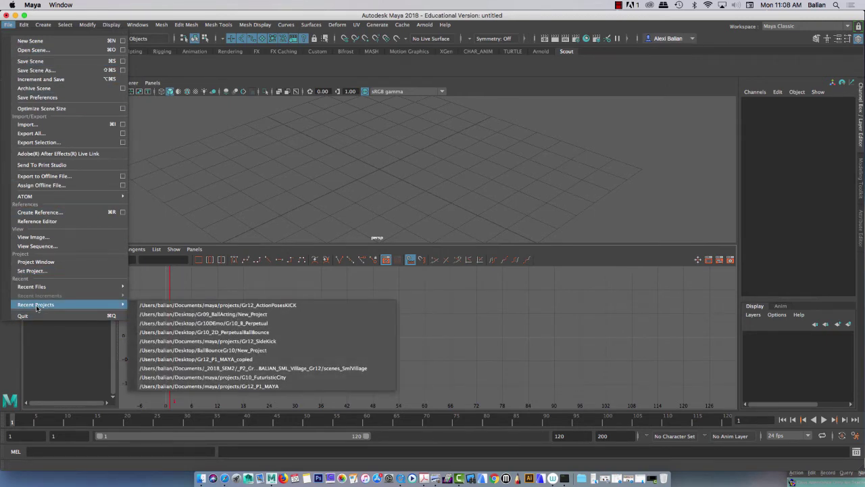
pyautogui.click(31, 50)
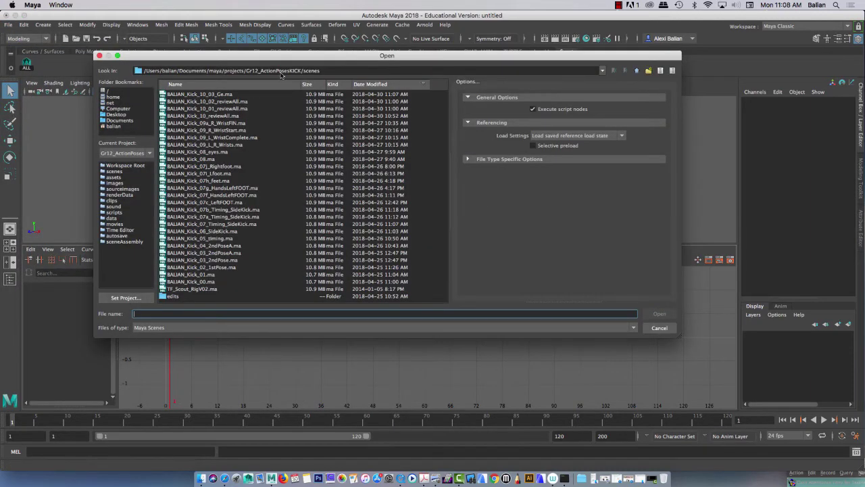
pyautogui.click(377, 83)
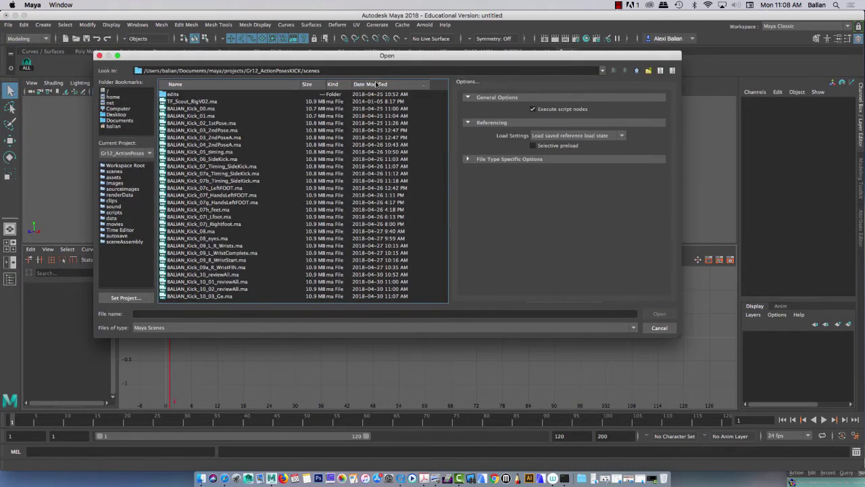
pyautogui.click(205, 296)
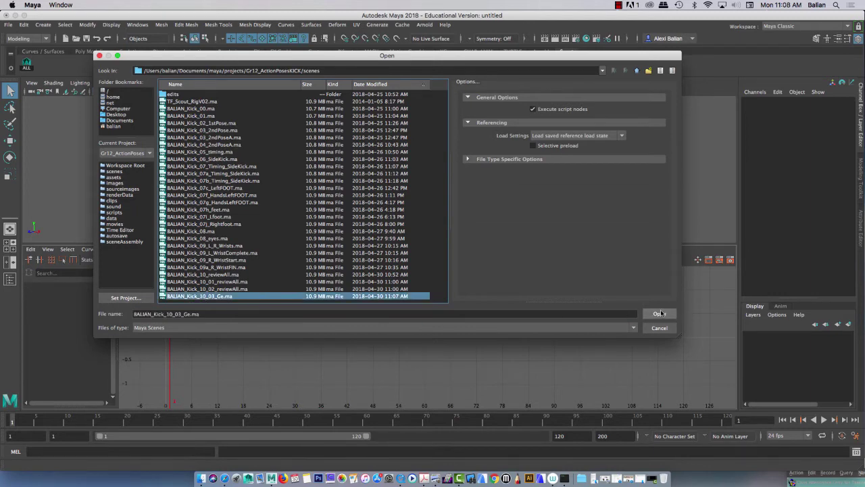
pyautogui.click(660, 314)
pyautogui.click(431, 240)
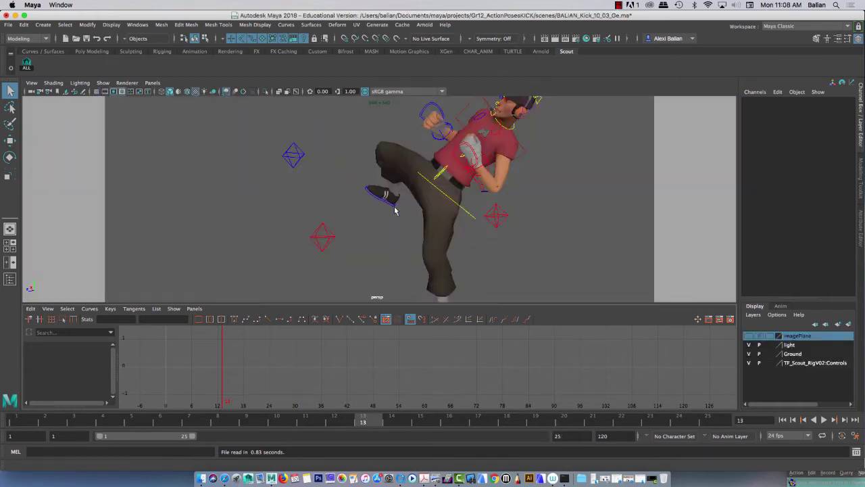
# - Select the Scout's COG control and frame all its animation curves in an enlarged Graph Editor
pyautogui.click(468, 212)
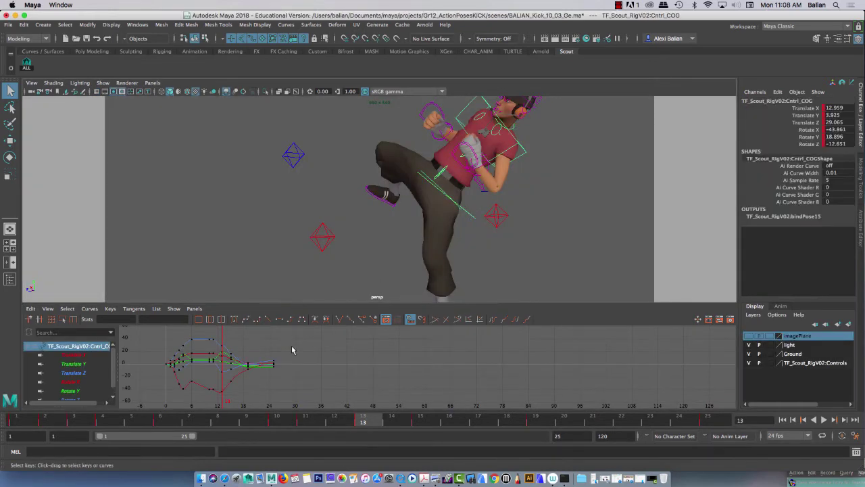
pyautogui.scroll(4, 291, 352)
pyautogui.moveTo(300, 302); pyautogui.dragTo(299, 223)
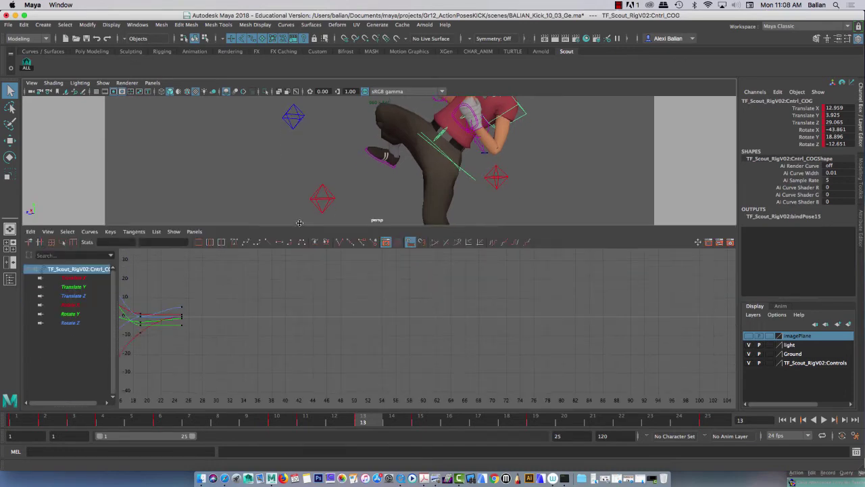
pyautogui.press('f')
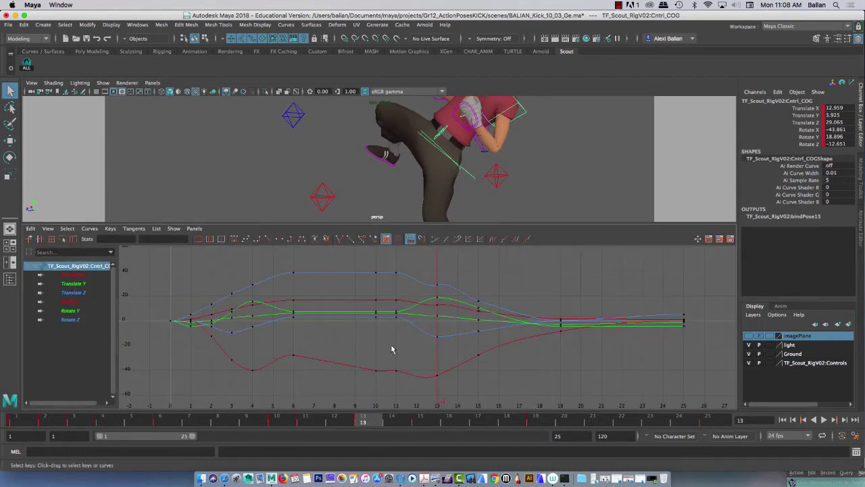
# - Rotate the tangent of the COG Translate Z key at frame 13 downward so the curve descends smoothly
pyautogui.click(437, 375)
pyautogui.press('f')
pyautogui.press('a')
pyautogui.moveTo(456, 293); pyautogui.dragTo(446, 292)
pyautogui.press('e')
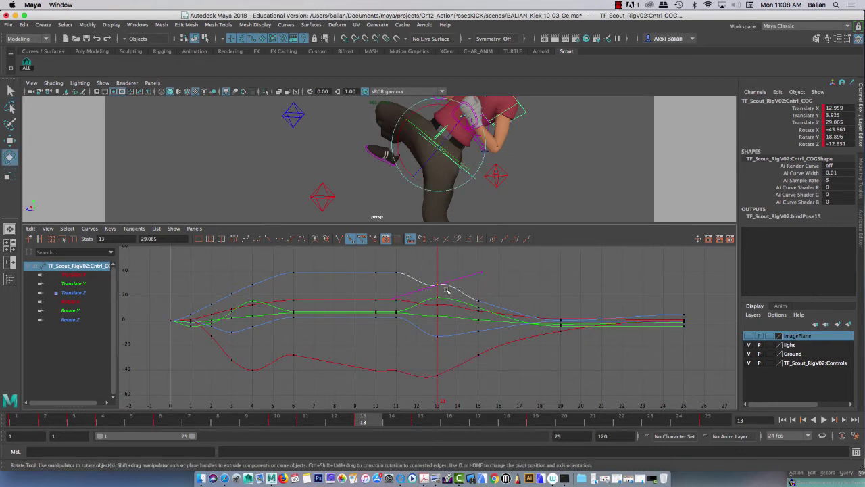
pyautogui.click(483, 273)
pyautogui.moveTo(486, 277); pyautogui.dragTo(487, 309, button='middle')
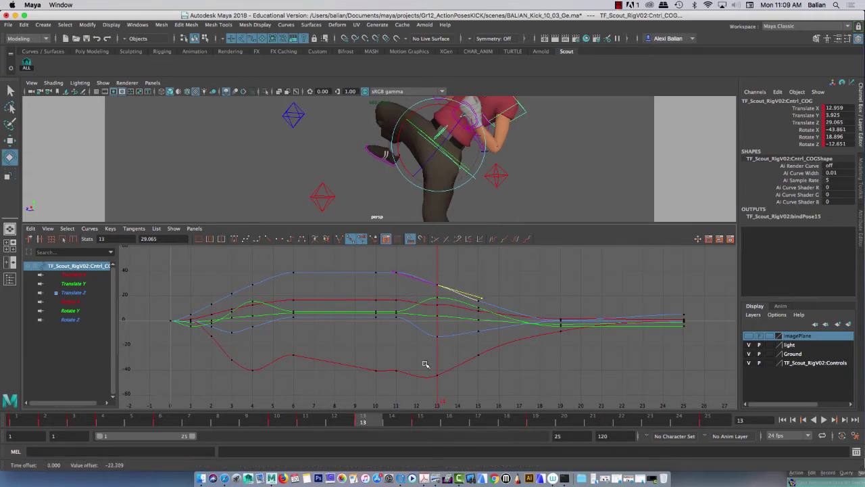
# - Raise the COG Rotate X key at frame 13 to about -40.18
pyautogui.moveTo(426, 365); pyautogui.dragTo(444, 399)
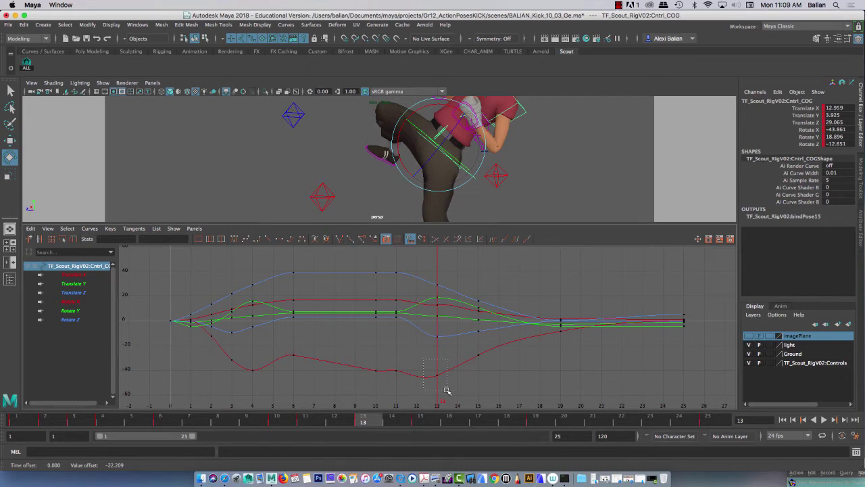
pyautogui.click(9, 140)
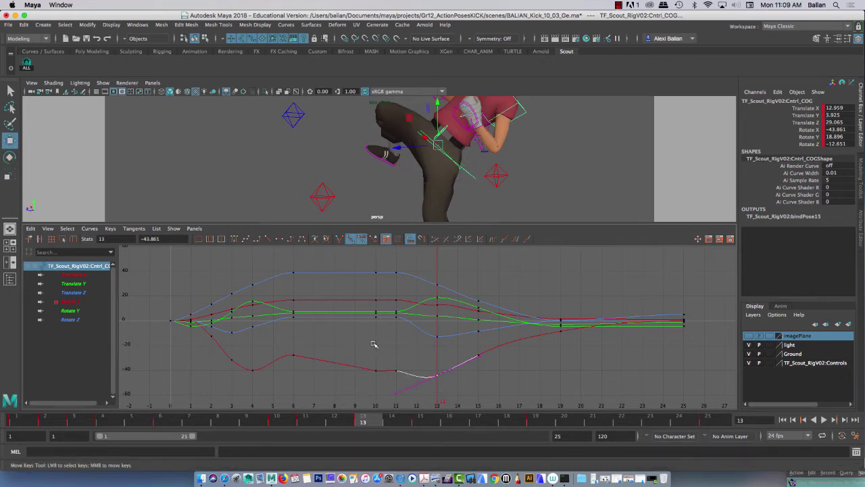
pyautogui.moveTo(441, 382)
pyautogui.mouseDown(button='middle')
pyautogui.moveTo(439, 350)
pyautogui.moveTo(438, 372)
pyautogui.mouseUp(button='middle')
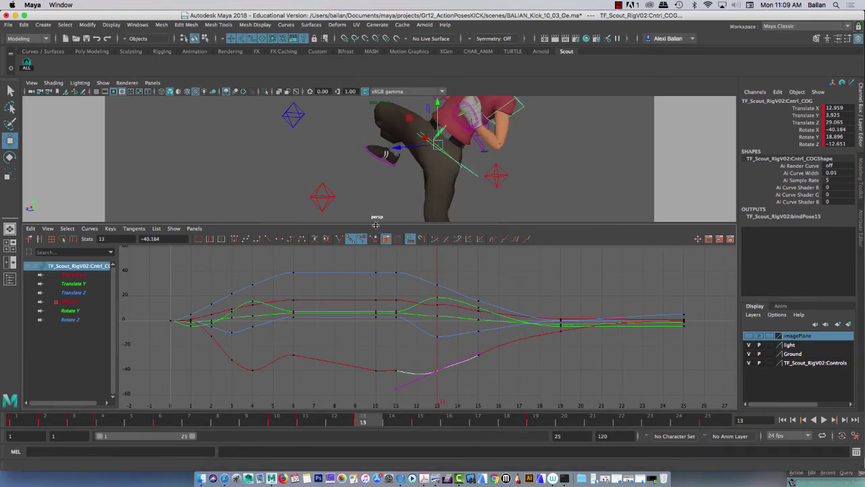
# - Try scaling and moving the COG Rotate X key at frame 13, and undo both changes
pyautogui.moveTo(375, 230); pyautogui.dragTo(108, 265)
pyautogui.click(10, 174)
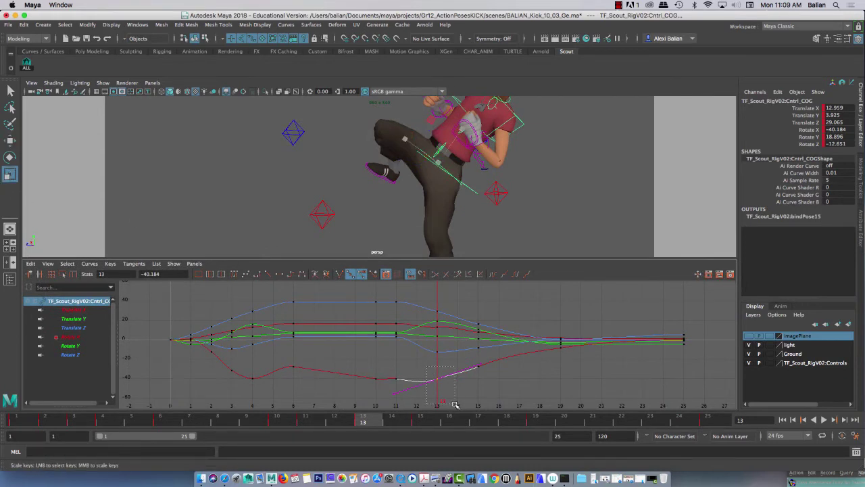
pyautogui.moveTo(441, 387)
pyautogui.mouseDown(button='middle')
pyautogui.moveTo(438, 376)
pyautogui.moveTo(436, 389)
pyautogui.mouseUp(button='middle')
pyautogui.hotkey('ctrl', 'z')
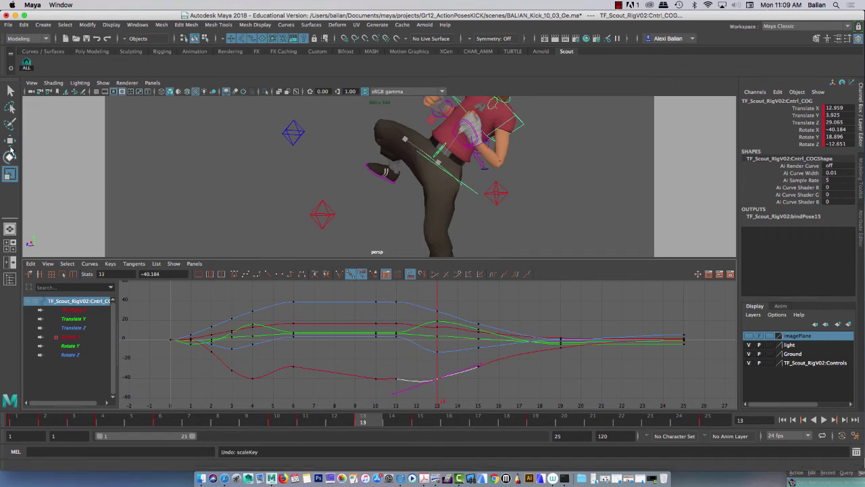
pyautogui.click(10, 140)
pyautogui.moveTo(437, 378); pyautogui.dragTo(436, 399, button='middle')
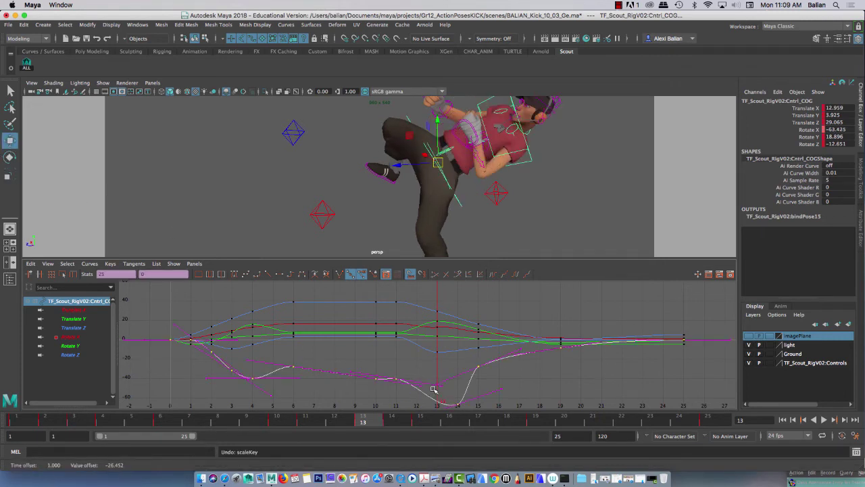
pyautogui.hotkey('ctrl', 'z')
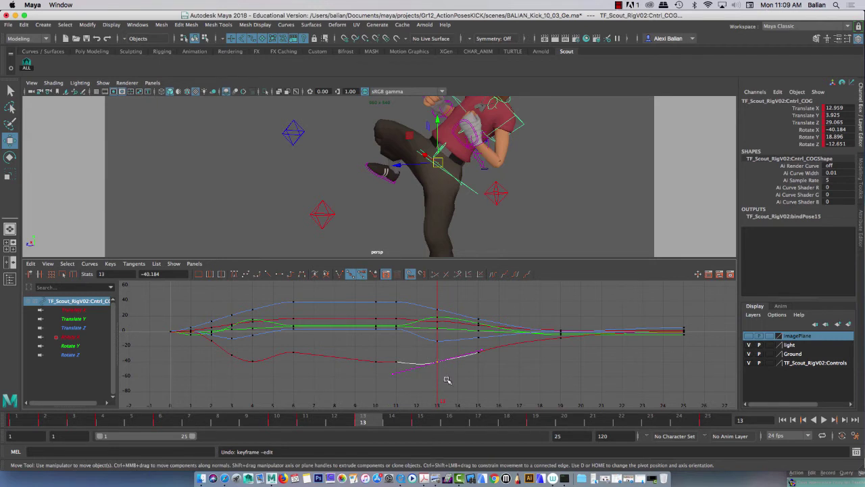
# - Examine the COG Rotate X curve close up around the frame 11 key, and frame all the curves again
pyautogui.moveTo(441, 375)
pyautogui.mouseDown(button='middle')
pyautogui.moveTo(440, 361)
pyautogui.moveTo(434, 376)
pyautogui.mouseUp(button='middle')
pyautogui.moveTo(389, 369); pyautogui.dragTo(390, 370)
pyautogui.moveTo(415, 257); pyautogui.dragTo(415, 176)
pyautogui.scroll(8, 359, 304)
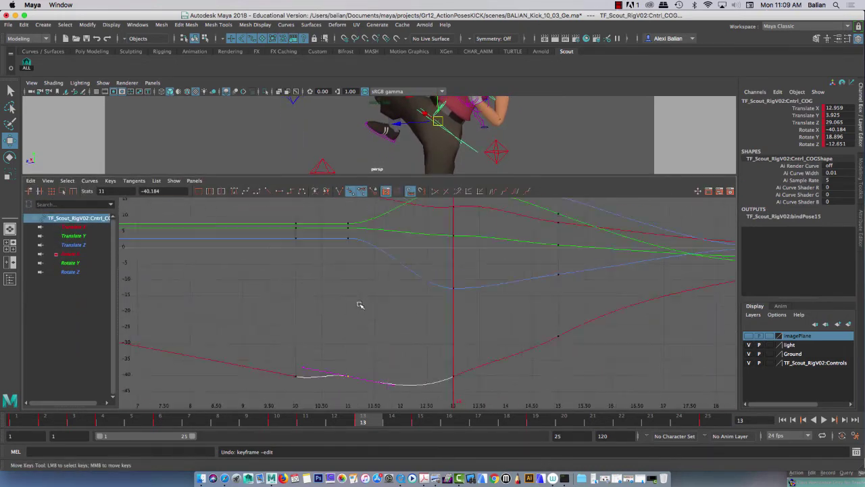
pyautogui.click(361, 303)
pyautogui.press('a')
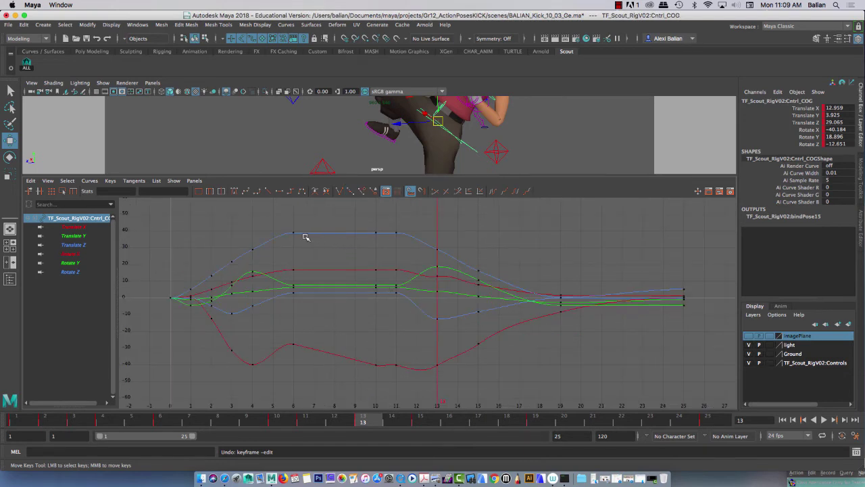
# - Enlarge the perspective viewport and review the full figure's kick poses at frames 10 and 6
pyautogui.moveTo(381, 176); pyautogui.dragTo(382, 337)
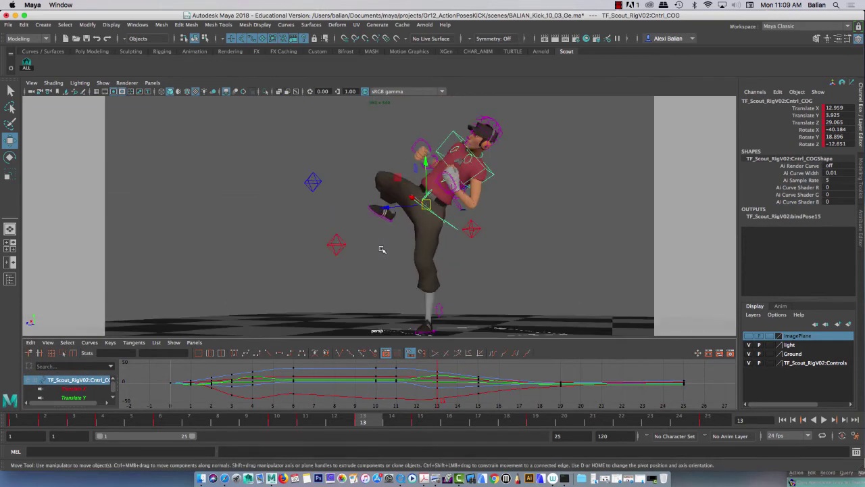
pyautogui.click(18, 423)
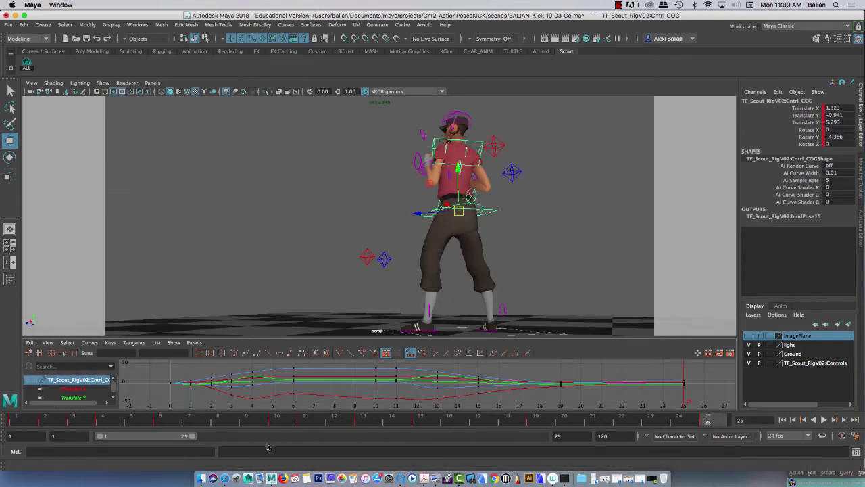
pyautogui.click(276, 423)
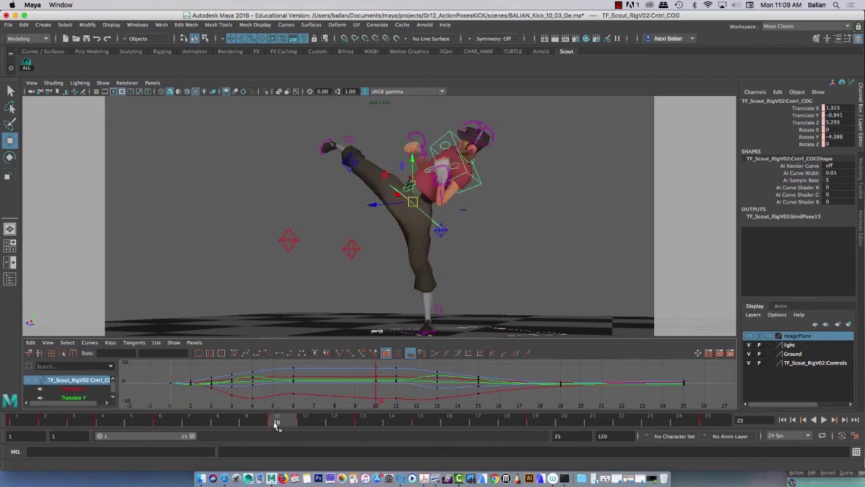
pyautogui.click(175, 423)
pyautogui.keyDown('alt'); pyautogui.moveTo(305, 284); pyautogui.dragTo(264, 260); pyautogui.keyUp('alt')
# - Compare the Scout's poses at frames 1, 4, 6 and 25, and give the perspective viewport more height
pyautogui.click(104, 422)
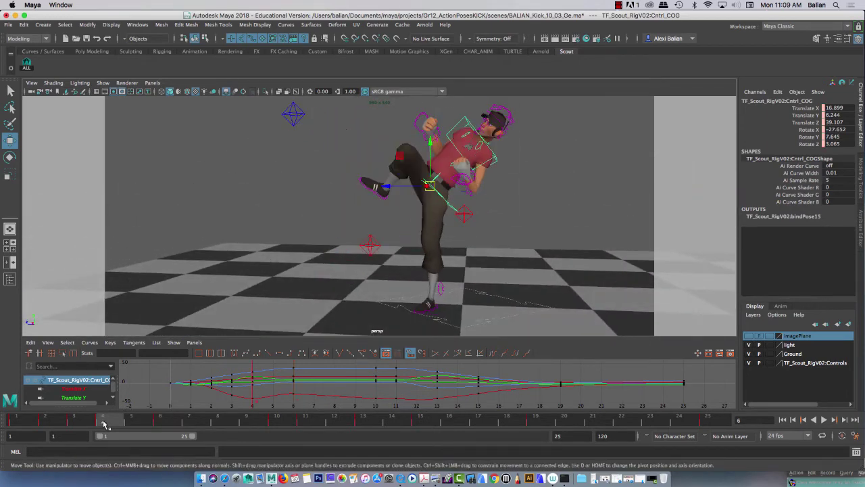
pyautogui.click(19, 422)
pyautogui.click(160, 422)
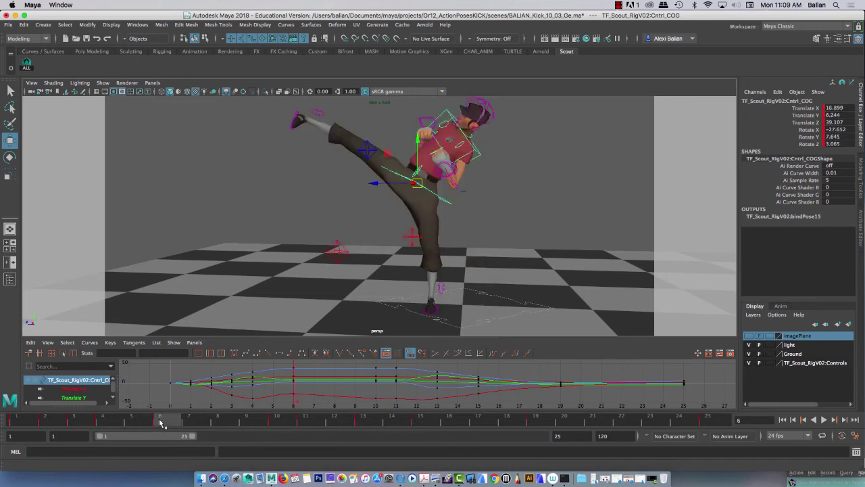
pyautogui.click(19, 423)
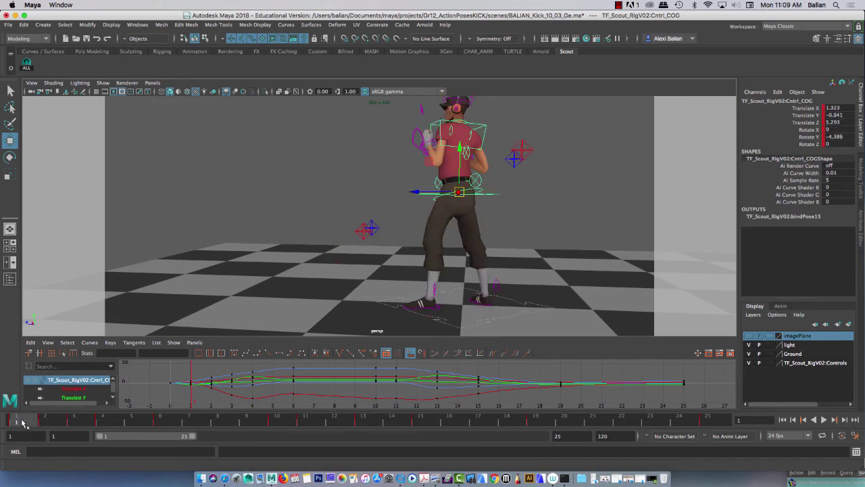
pyautogui.click(161, 423)
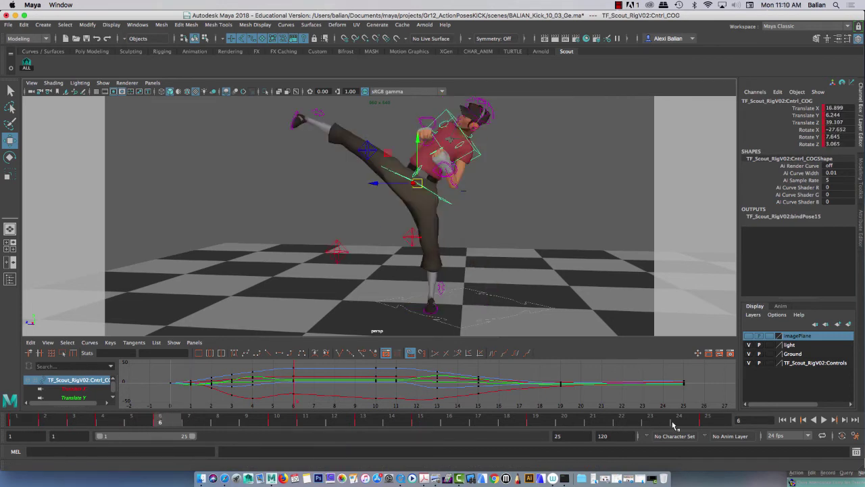
pyautogui.click(712, 422)
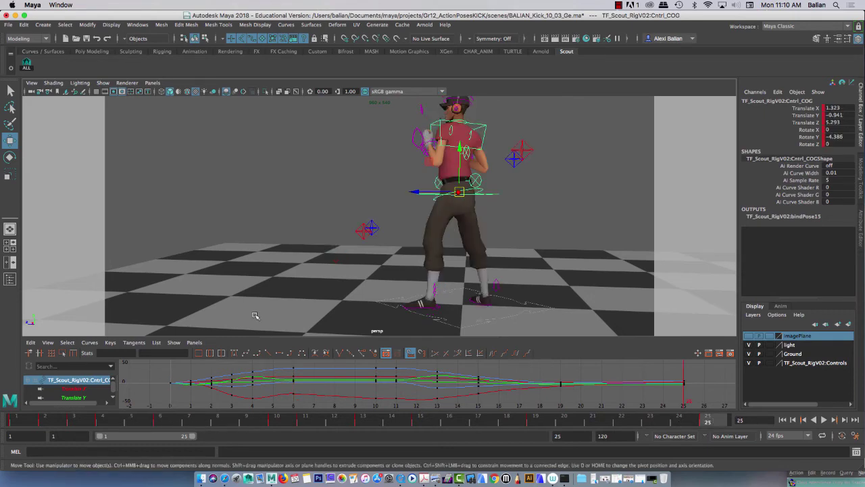
pyautogui.moveTo(263, 340); pyautogui.dragTo(257, 370)
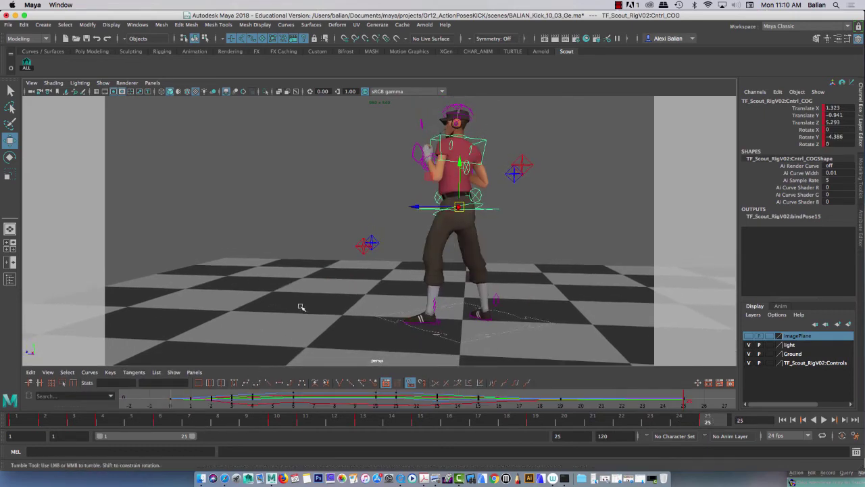
# - Hide the NURBS curves in the perspective viewport and preview the kick animation with nothing selected
pyautogui.click(101, 84)
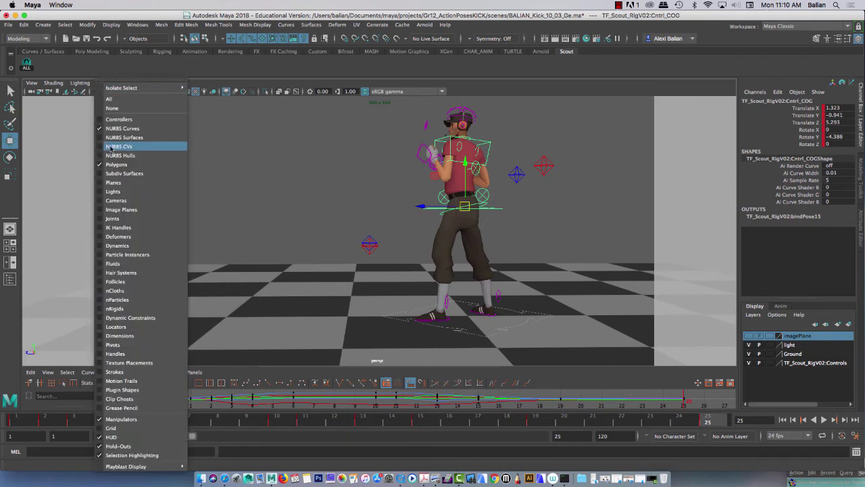
pyautogui.click(113, 132)
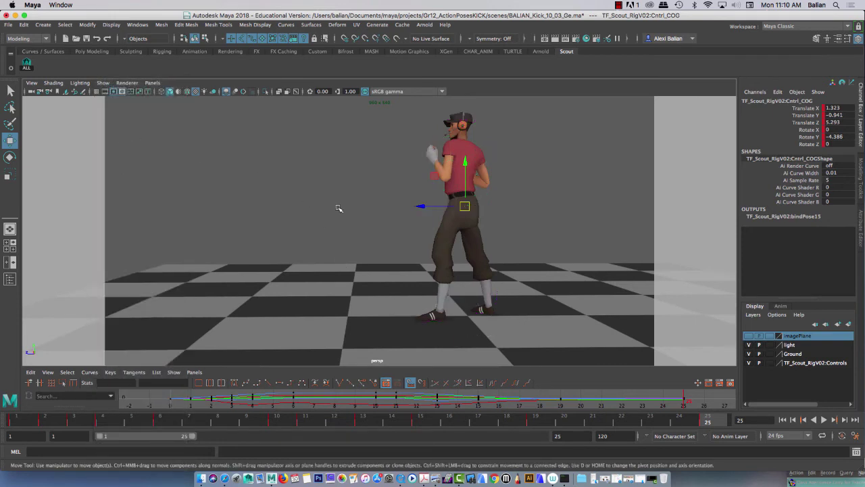
pyautogui.click(338, 209)
pyautogui.click(823, 420)
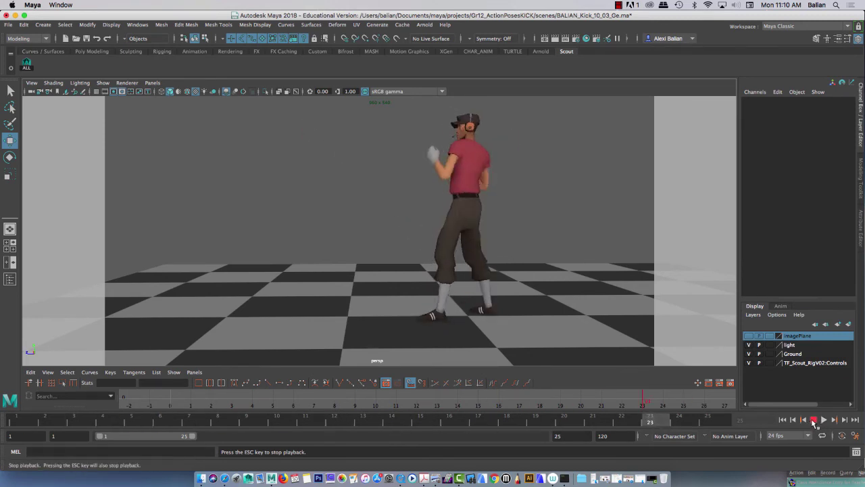
pyautogui.click(815, 420)
# - Set the Time Slider playback speed to 24 fps x 1 and save the preferences
pyautogui.click(856, 452)
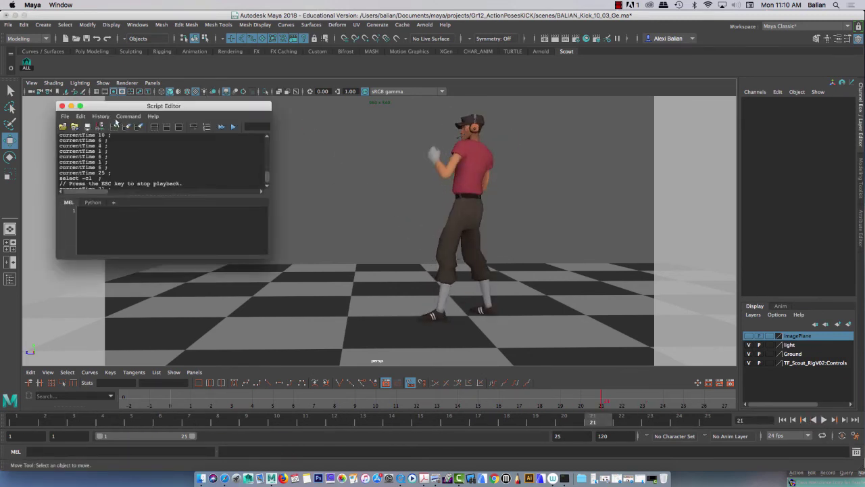
pyautogui.click(61, 106)
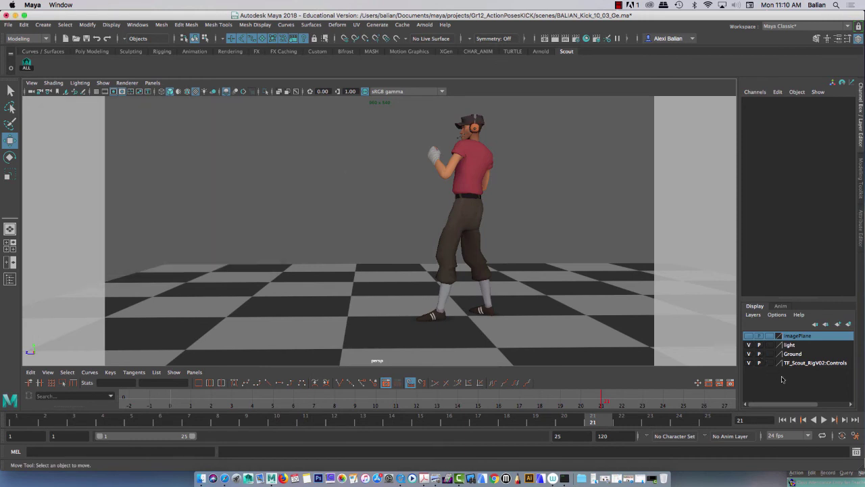
pyautogui.click(855, 436)
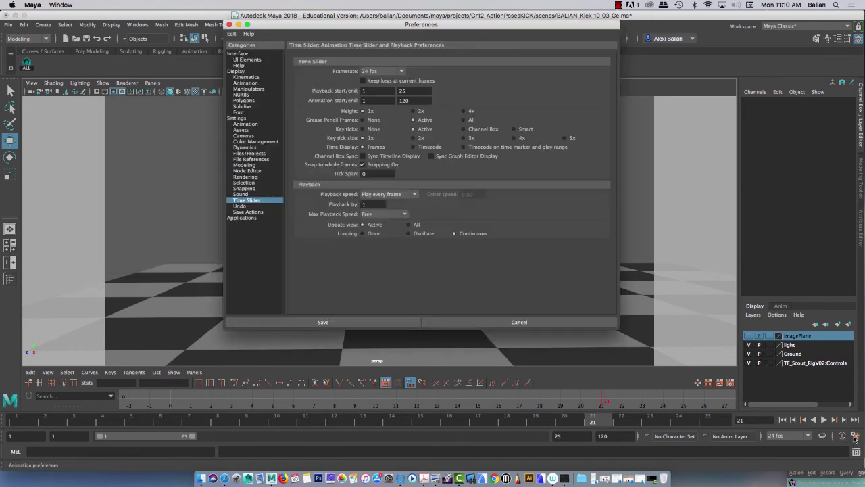
pyautogui.click(375, 194)
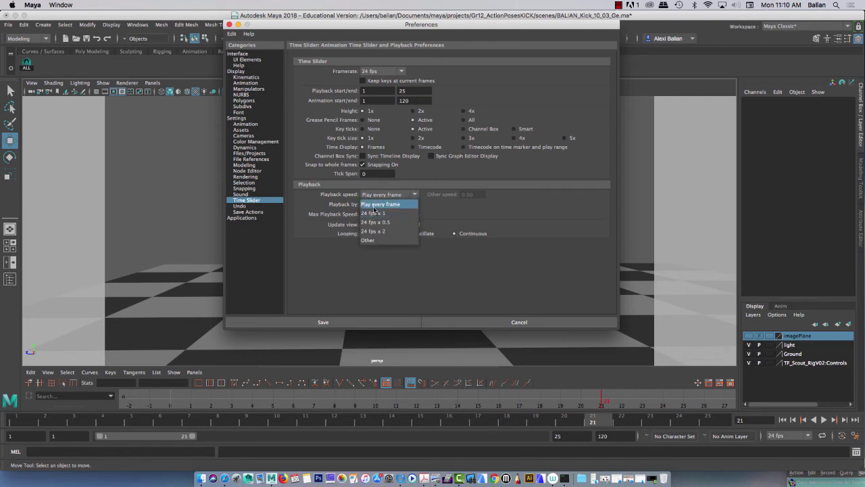
pyautogui.click(370, 213)
pyautogui.click(328, 321)
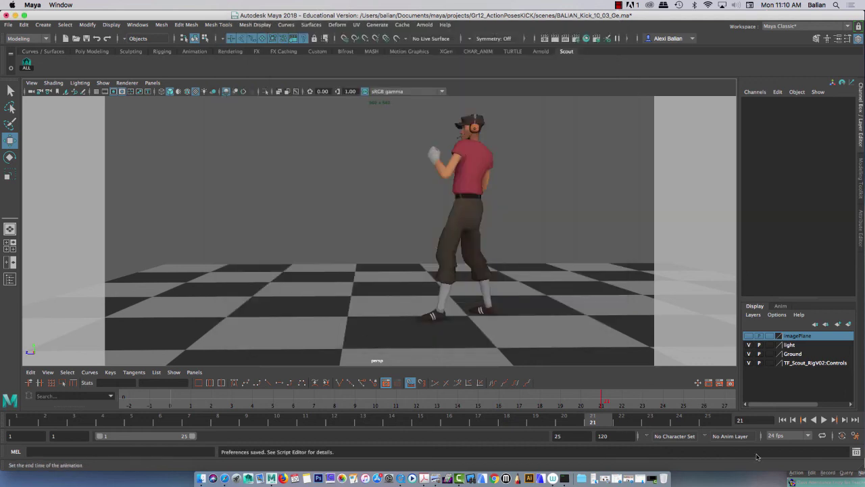
# - Play back the kick animation, stop it at frame 13, and review the Scout's kick pose from a different angle
pyautogui.click(825, 420)
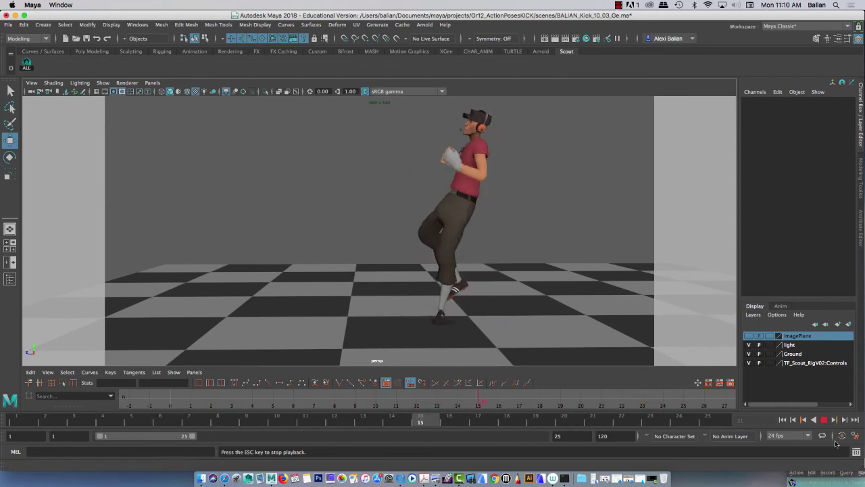
pyautogui.click(831, 420)
pyautogui.keyDown('alt'); pyautogui.moveTo(489, 276); pyautogui.dragTo(516, 272); pyautogui.keyUp('alt')
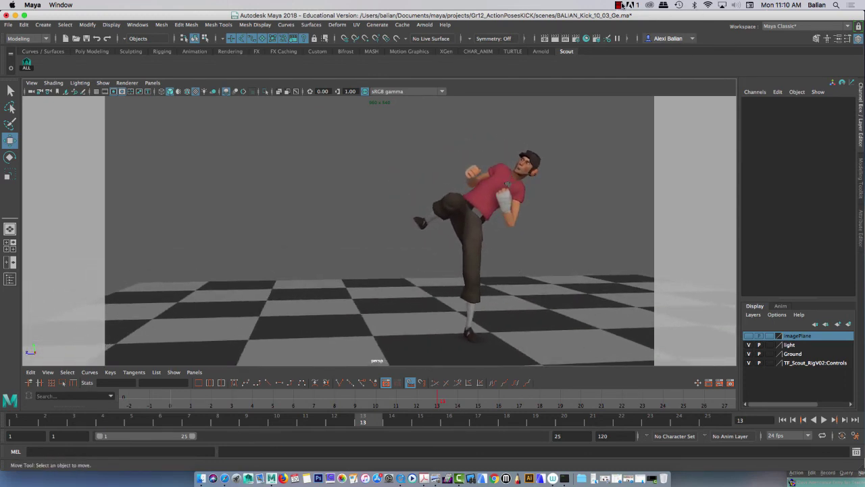
pyautogui.click(621, 4)
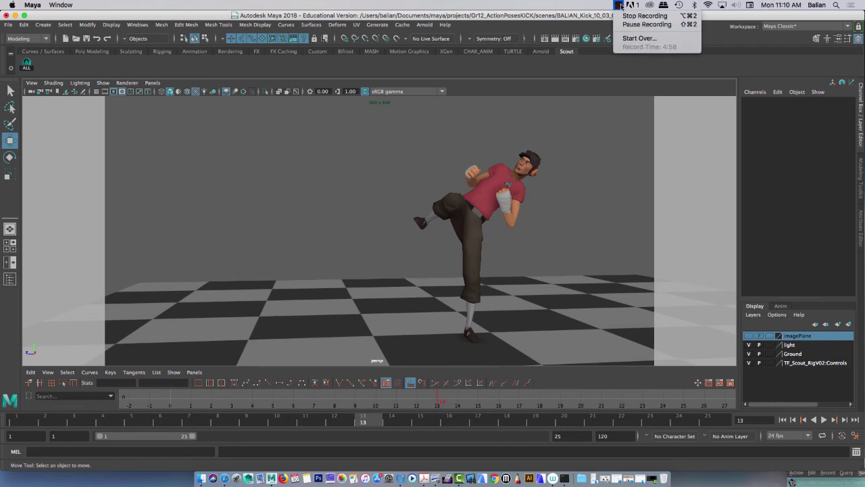